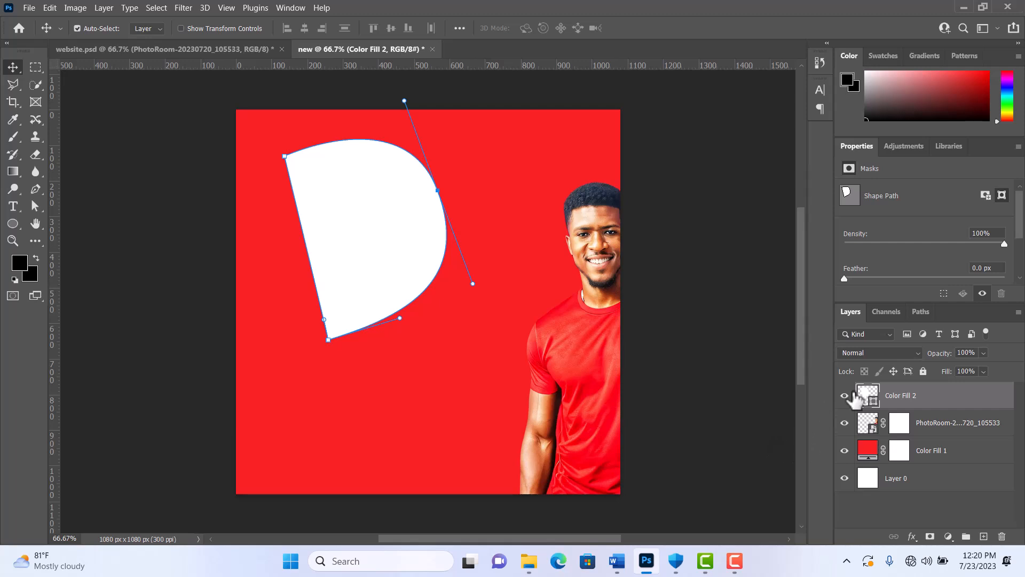
- Move the man's photo up about 121 px, and hide both its layer and the Color Fill 2 layer
{"action": "left_click", "coordinate": [844, 395]}
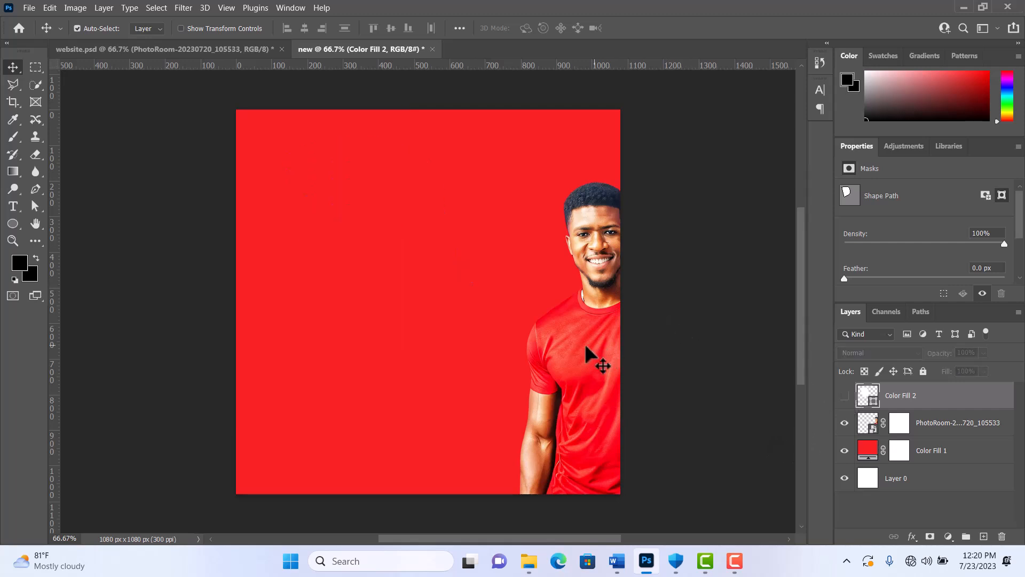
{"action": "left_click_drag", "start_coordinate": [585, 344], "coordinate": [581, 303]}
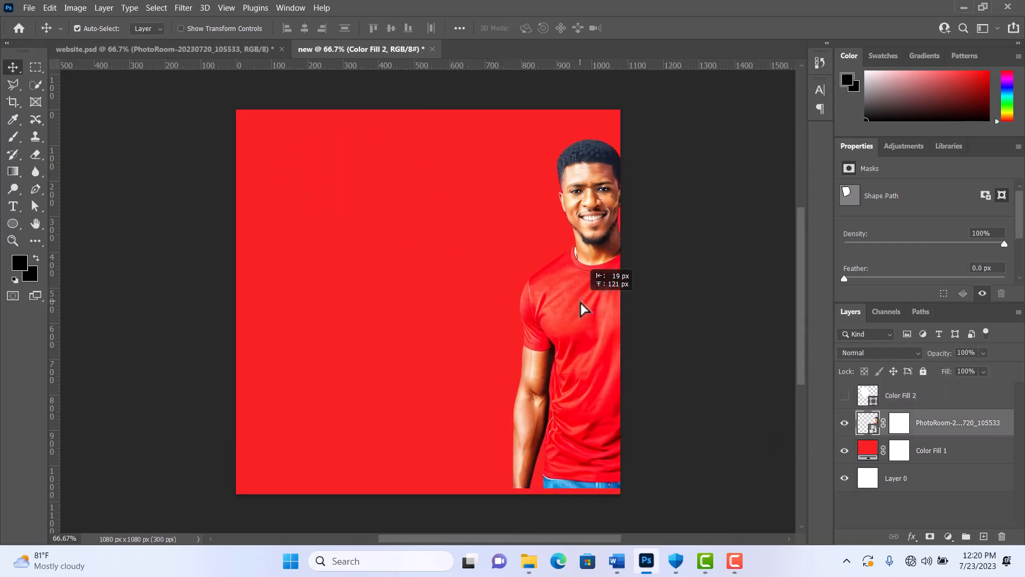
{"action": "left_click", "coordinate": [844, 422]}
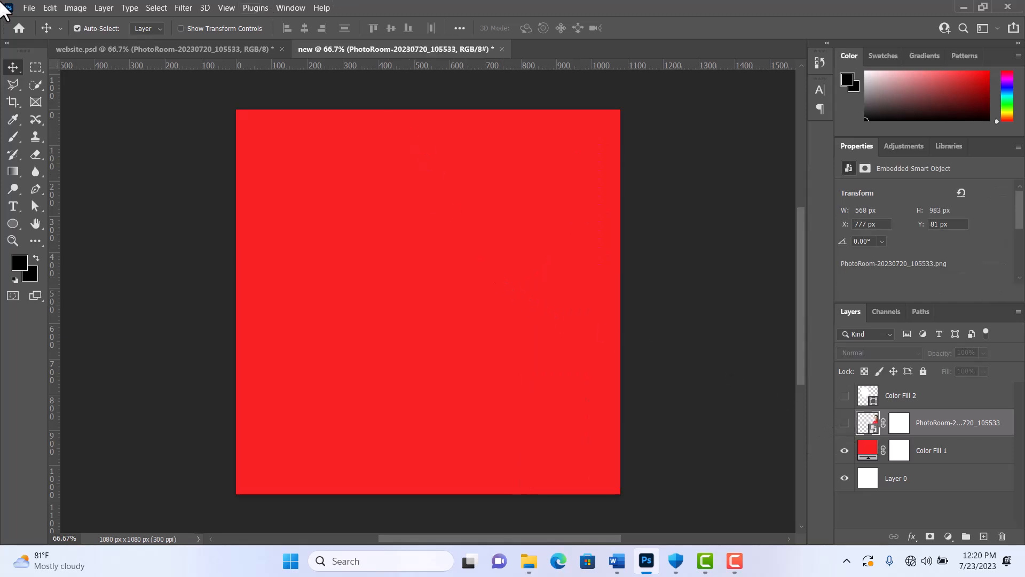
- Draw a white-filled rectangle about 975 × 591 px and center it horizontally on the red canvas
{"action": "left_click_drag", "start_coordinate": [12, 223], "coordinate": [65, 228]}
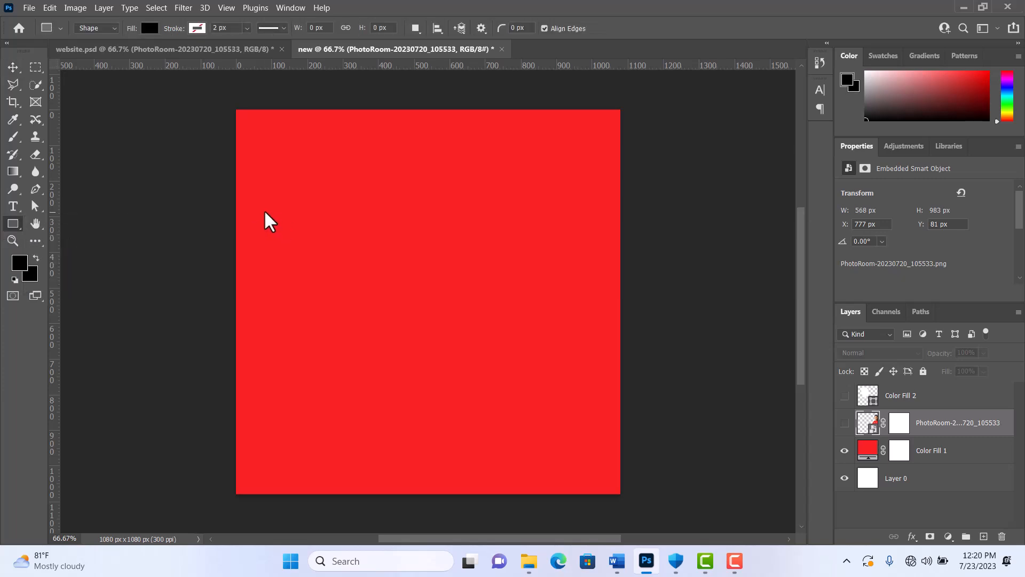
{"action": "left_click_drag", "start_coordinate": [265, 211], "coordinate": [611, 420]}
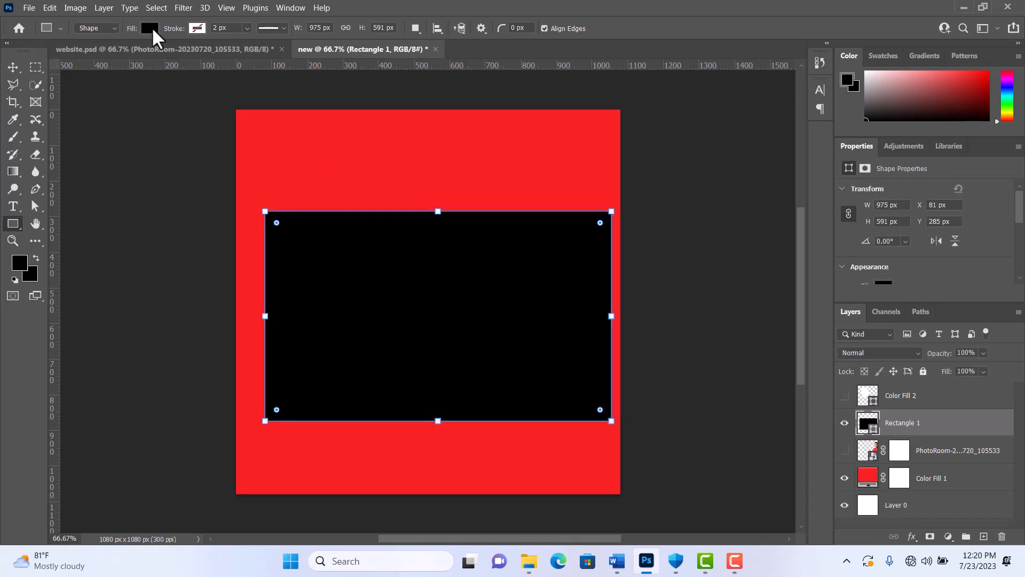
{"action": "left_click", "coordinate": [149, 27]}
{"action": "left_click", "coordinate": [66, 98]}
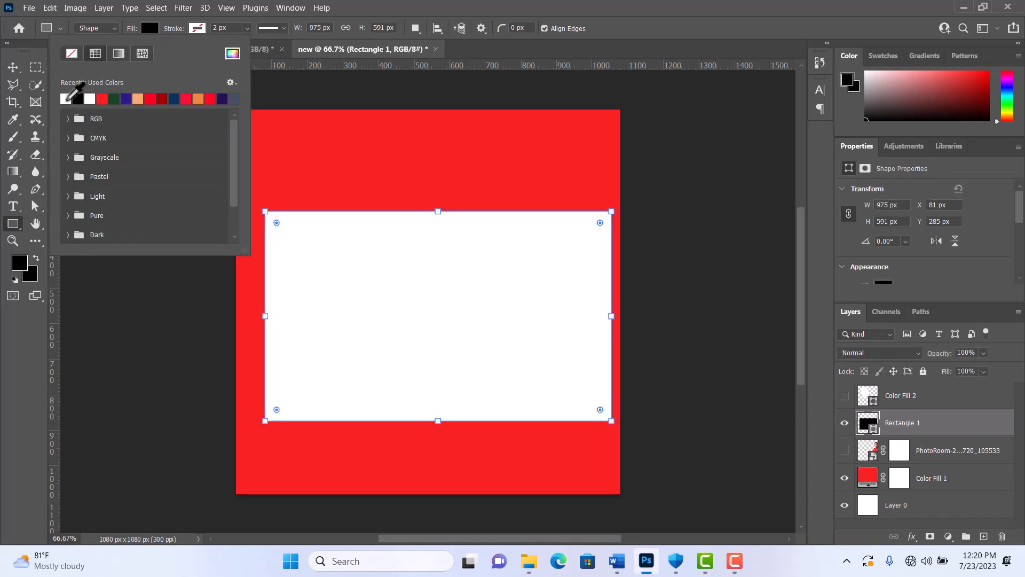
{"action": "left_click", "coordinate": [13, 67]}
{"action": "mouse_move", "coordinate": [405, 321]}
{"action": "left_mouse_down"}
{"action": "mouse_move", "coordinate": [384, 333]}
{"action": "mouse_move", "coordinate": [396, 334]}
{"action": "left_mouse_up"}
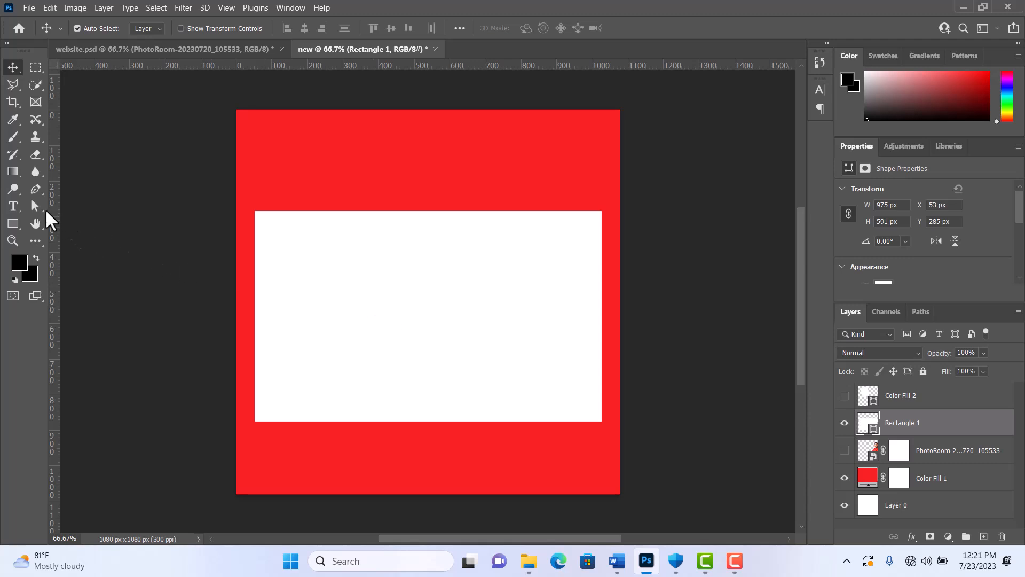
- Raise the white rectangle's top-right corner point with the Direct Selection tool, converting the live shape into a regular path
{"action": "left_click_drag", "start_coordinate": [43, 211], "coordinate": [41, 218]}
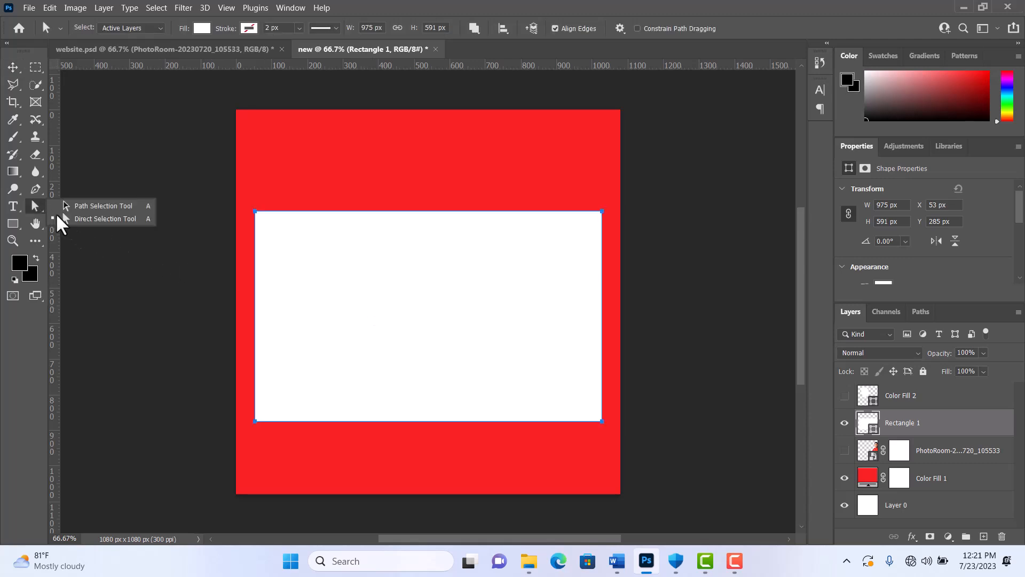
{"action": "left_click", "coordinate": [70, 217]}
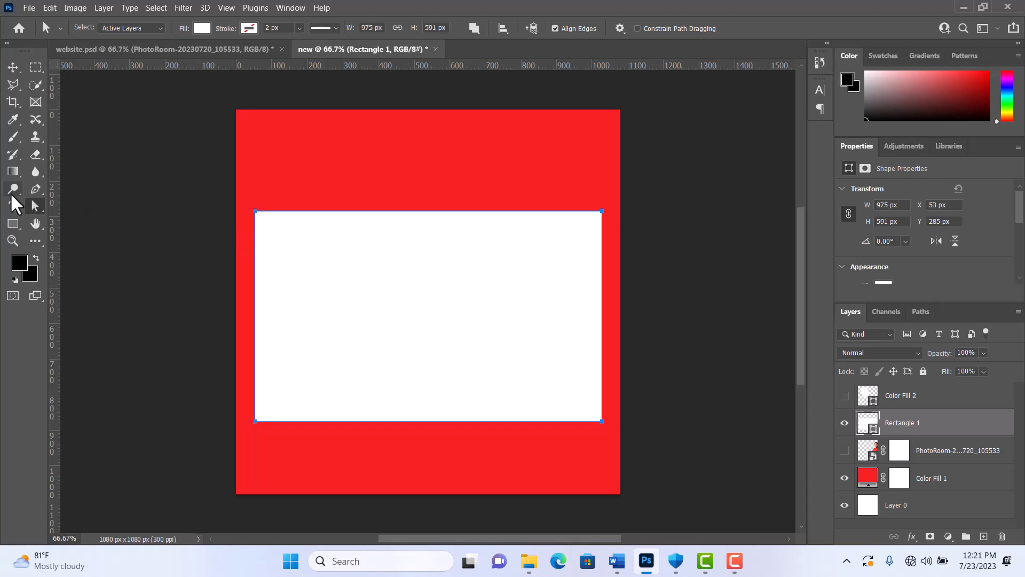
{"action": "left_click_drag", "start_coordinate": [34, 209], "coordinate": [35, 211]}
{"action": "left_click", "coordinate": [102, 218]}
{"action": "left_click_drag", "start_coordinate": [603, 211], "coordinate": [602, 142]}
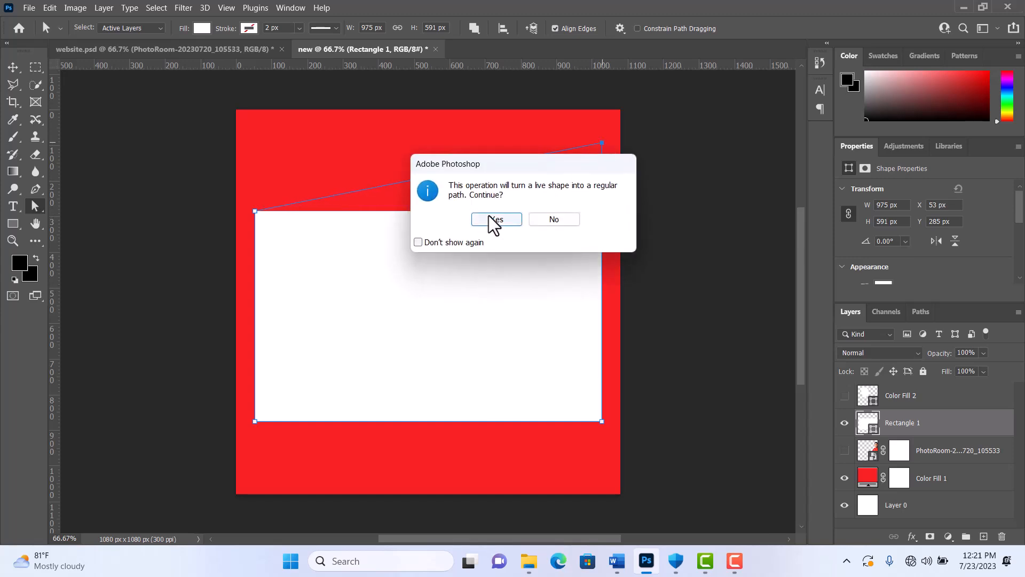
{"action": "left_click", "coordinate": [489, 216]}
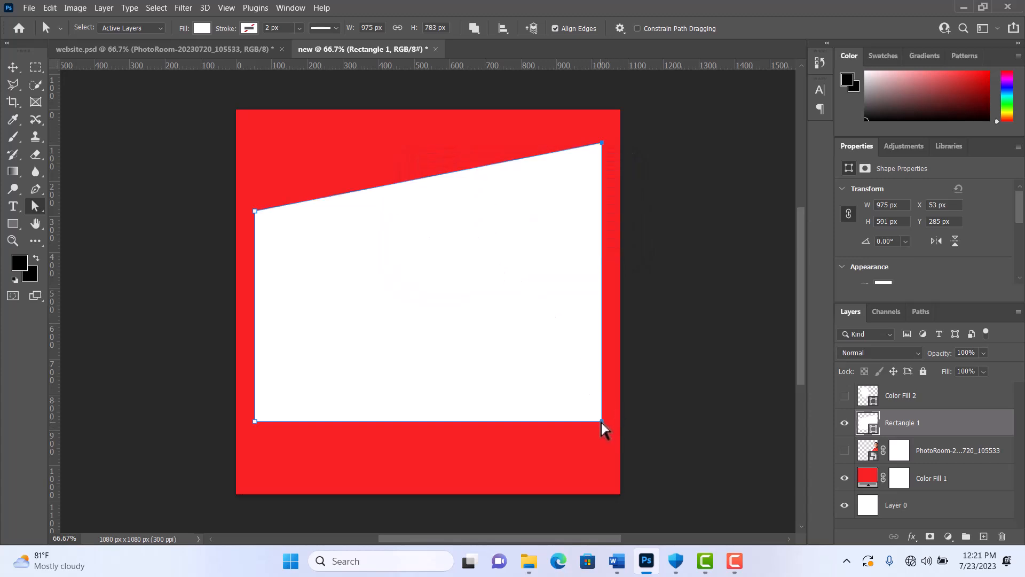
- Reposition the white shape's two bottom corner points inward so that it becomes a pointed arrowhead with a notched back
{"action": "left_click_drag", "start_coordinate": [602, 422], "coordinate": [318, 474]}
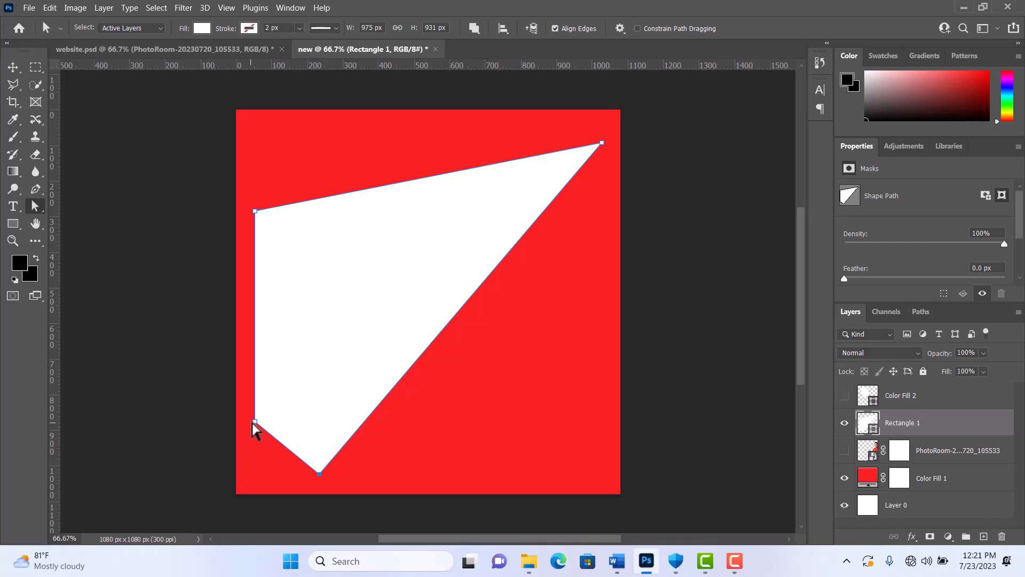
{"action": "left_click_drag", "start_coordinate": [254, 422], "coordinate": [336, 284]}
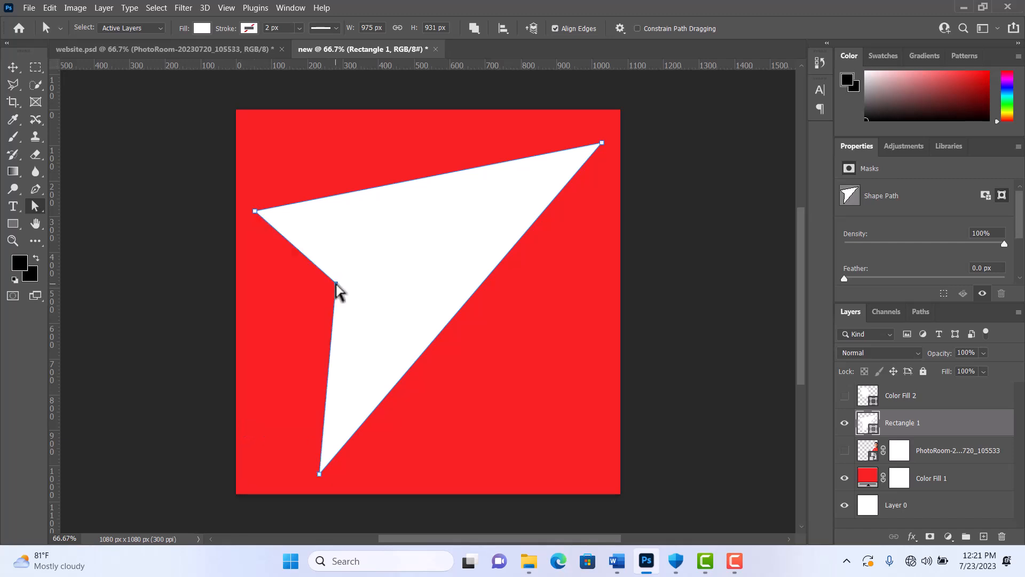
{"action": "left_click_drag", "start_coordinate": [318, 475], "coordinate": [338, 389]}
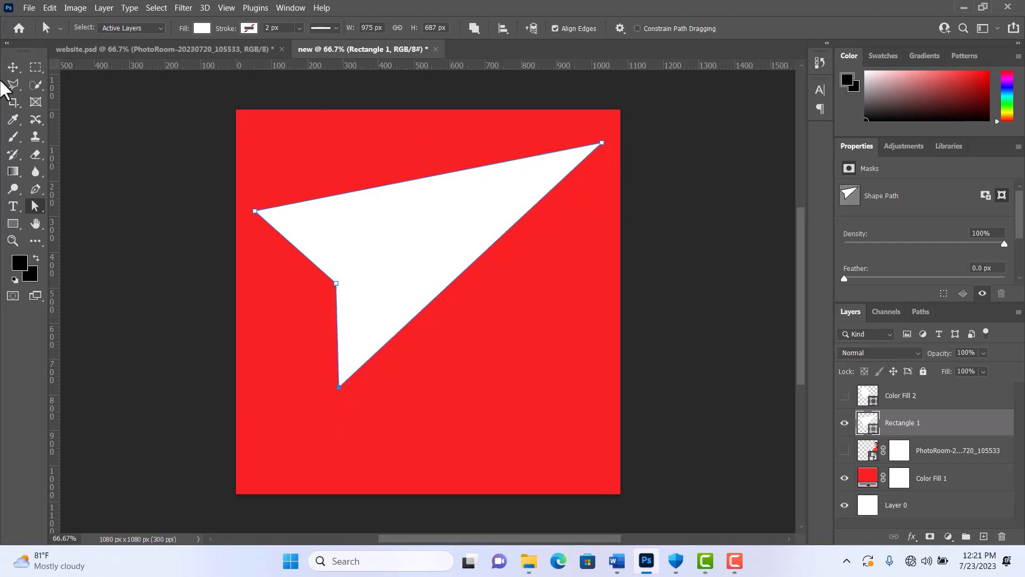
- Move the white arrowhead shape up toward the canvas's top edge
{"action": "left_click", "coordinate": [13, 67]}
{"action": "left_click", "coordinate": [467, 326]}
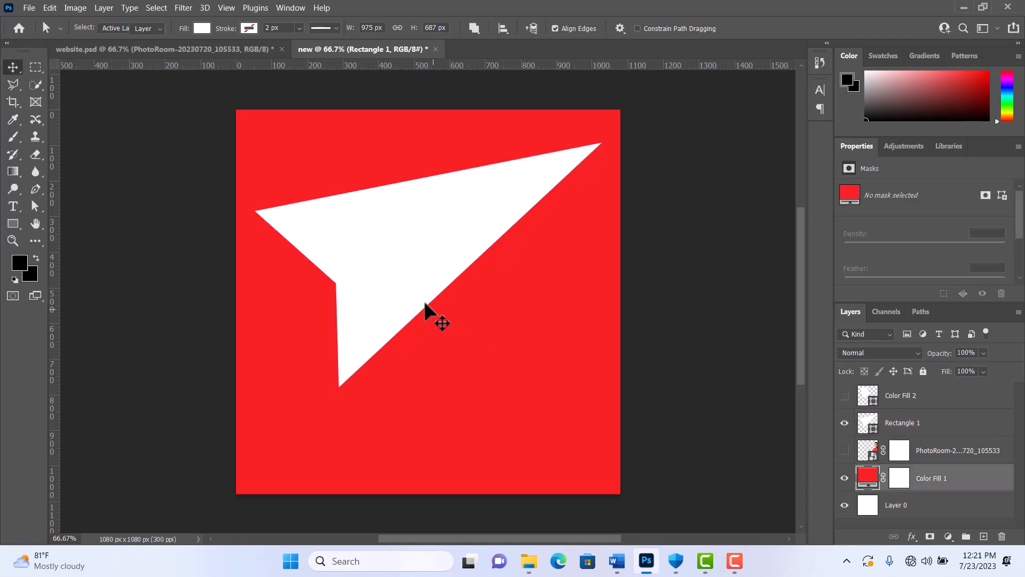
{"action": "mouse_move", "coordinate": [405, 289]}
{"action": "left_mouse_down"}
{"action": "mouse_move", "coordinate": [420, 267]}
{"action": "mouse_move", "coordinate": [398, 275]}
{"action": "left_mouse_up"}
{"action": "left_click", "coordinate": [428, 355]}
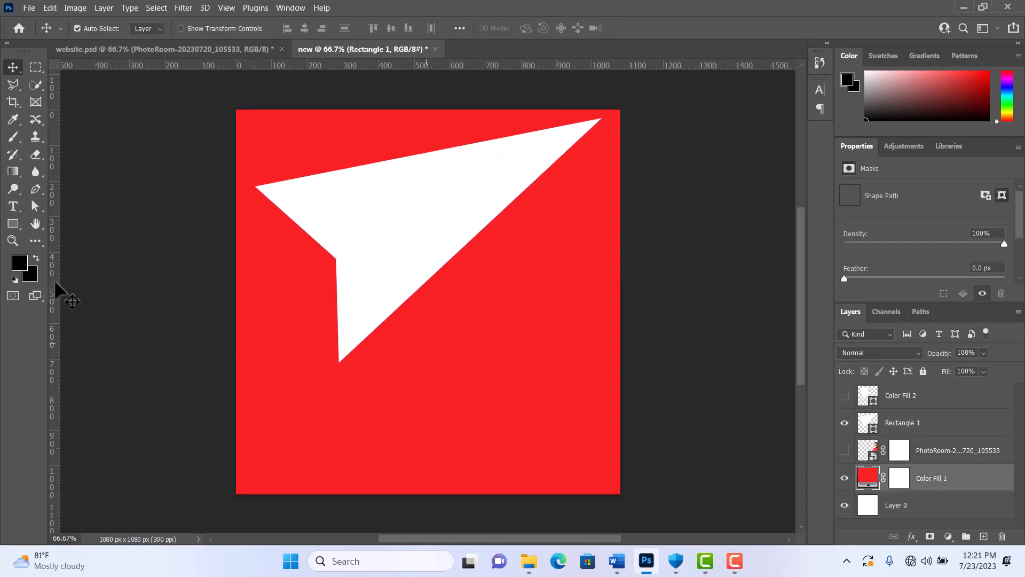
- Draw a white-filled rectangle about 983 × 226 px below the arrowhead shape
{"action": "left_click", "coordinate": [14, 223]}
{"action": "right_click", "coordinate": [13, 227]}
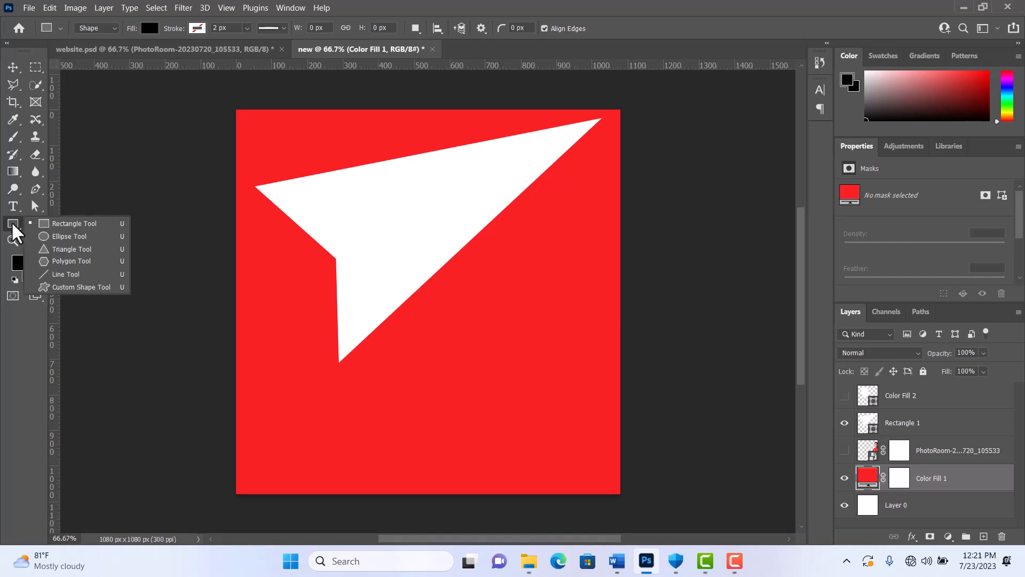
{"action": "left_click", "coordinate": [48, 223]}
{"action": "left_click_drag", "start_coordinate": [254, 375], "coordinate": [604, 456]}
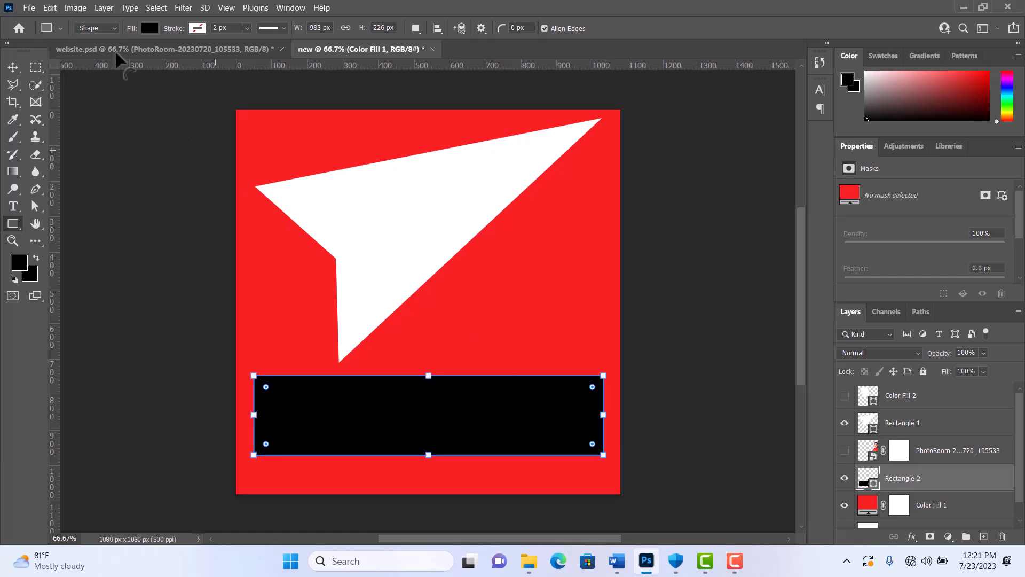
{"action": "left_click", "coordinate": [149, 28]}
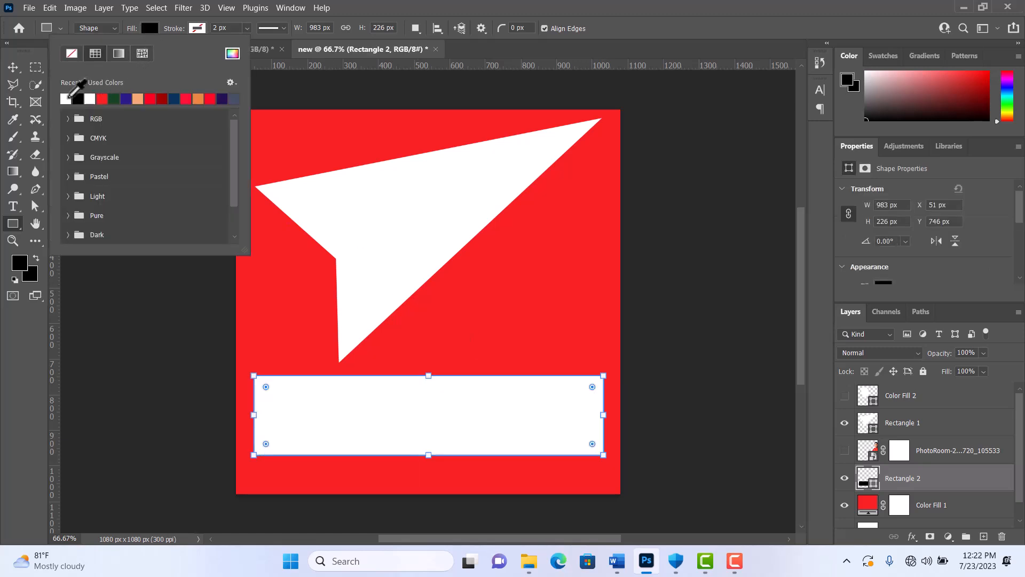
{"action": "left_click", "coordinate": [66, 98]}
{"action": "left_click", "coordinate": [13, 69]}
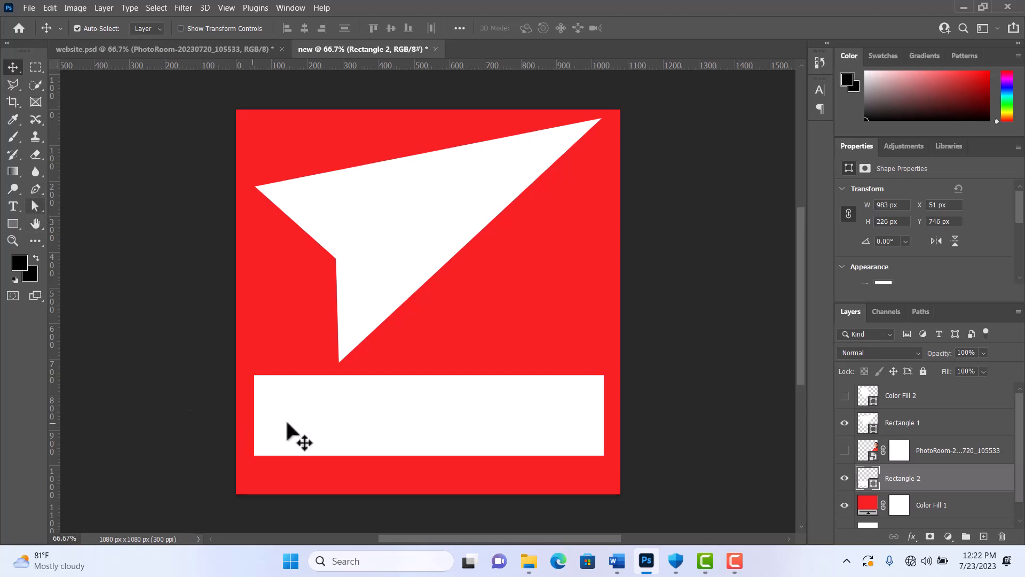
{"action": "left_click", "coordinate": [35, 189]}
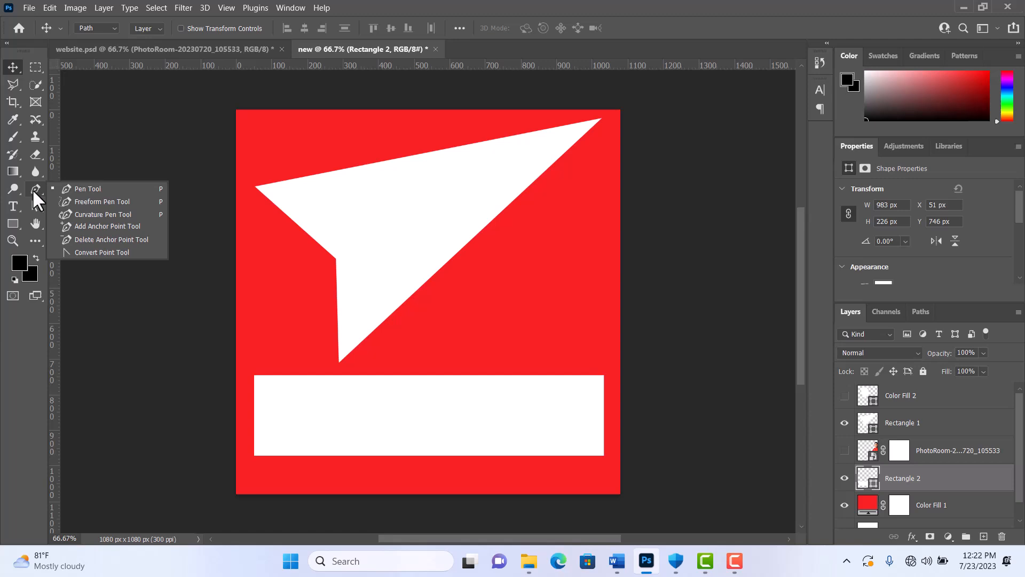
{"action": "left_click", "coordinate": [106, 226]}
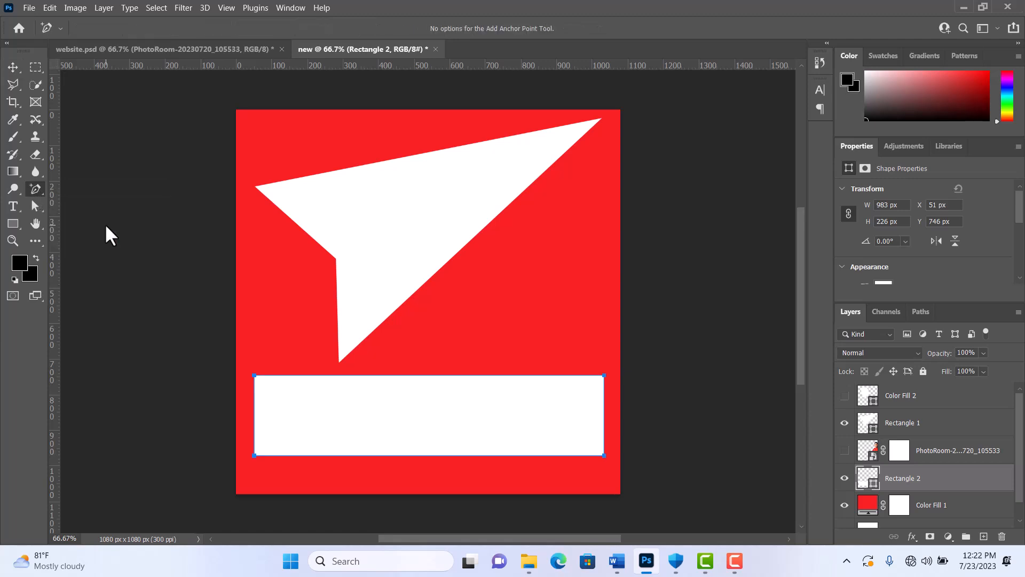
{"action": "left_click", "coordinate": [366, 376]}
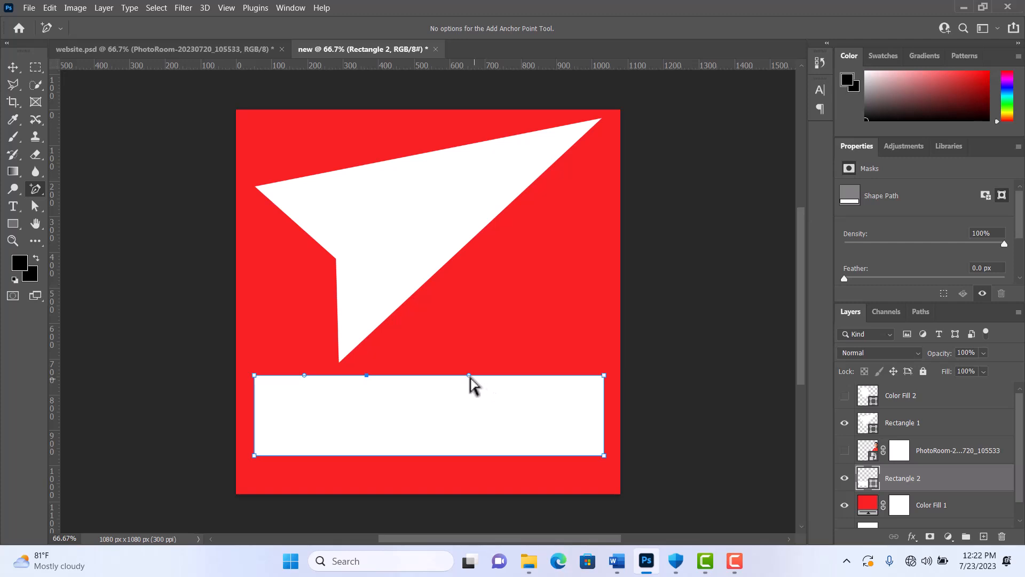
{"action": "left_click", "coordinate": [530, 375]}
{"action": "left_click", "coordinate": [306, 375]}
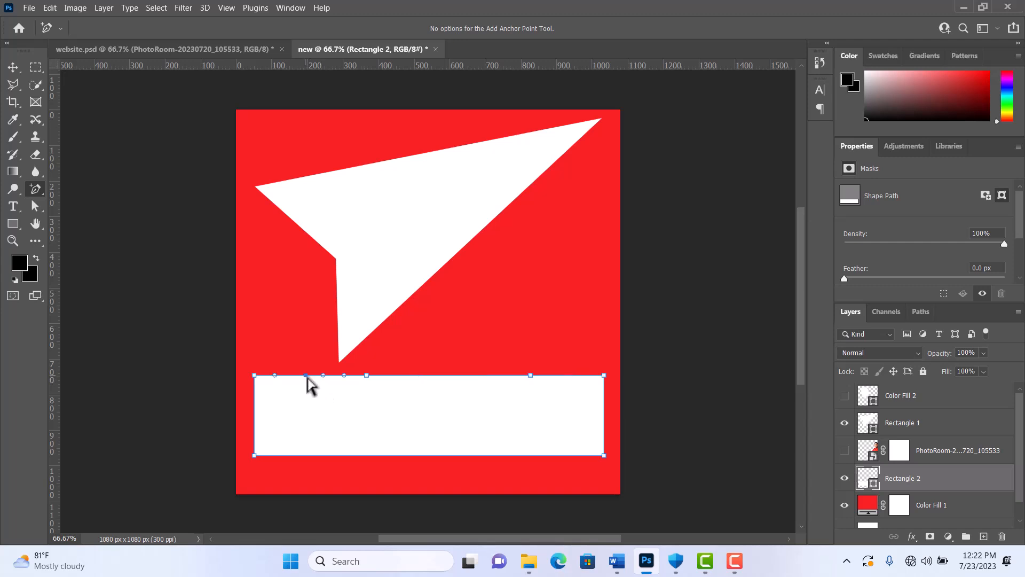
{"action": "left_click", "coordinate": [486, 376]}
{"action": "key", "text": "ctrl+z"}
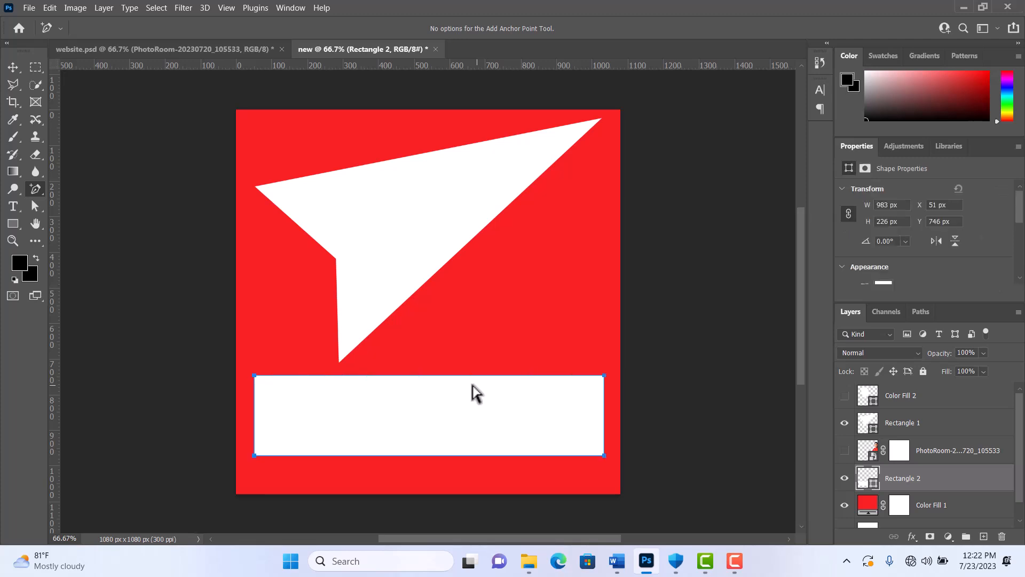
- Add two anchor points along the lower rectangle's top edge and reposition them with the Direct Selection tool to form a wavy edge
{"action": "left_click", "coordinate": [344, 375]}
{"action": "left_click", "coordinate": [499, 375]}
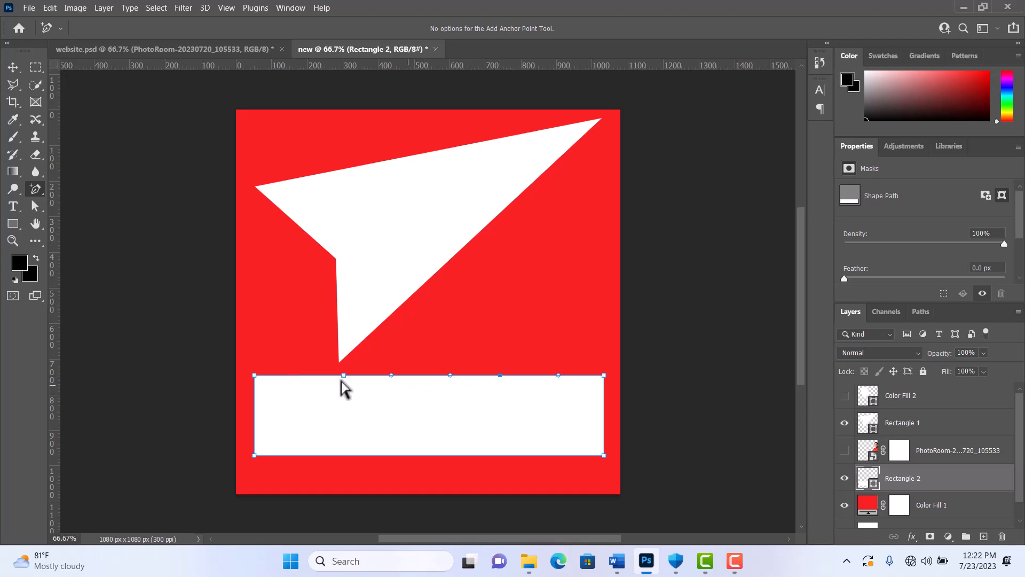
{"action": "left_click", "coordinate": [38, 207]}
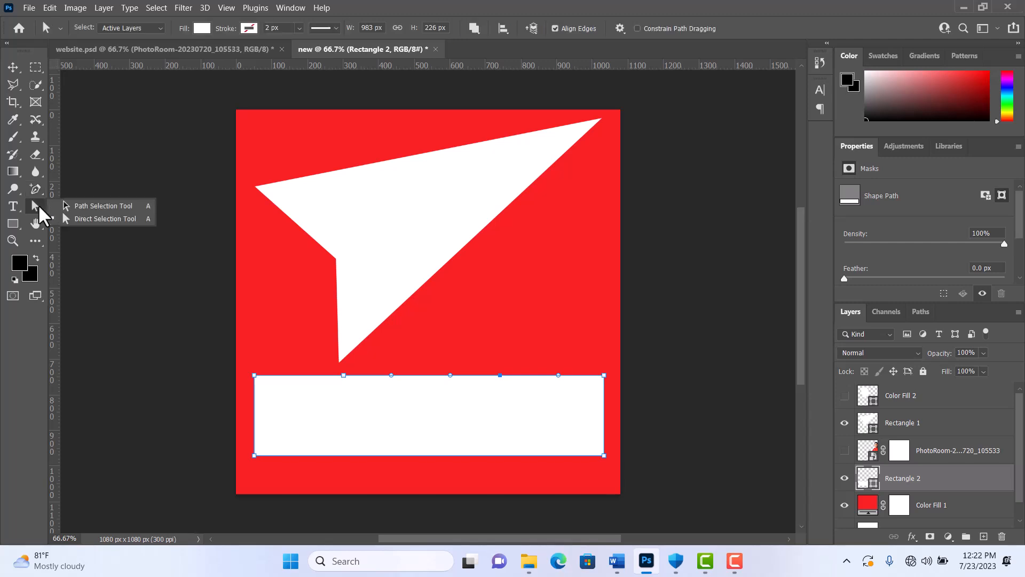
{"action": "left_click", "coordinate": [99, 219]}
{"action": "left_click_drag", "start_coordinate": [344, 376], "coordinate": [331, 340]}
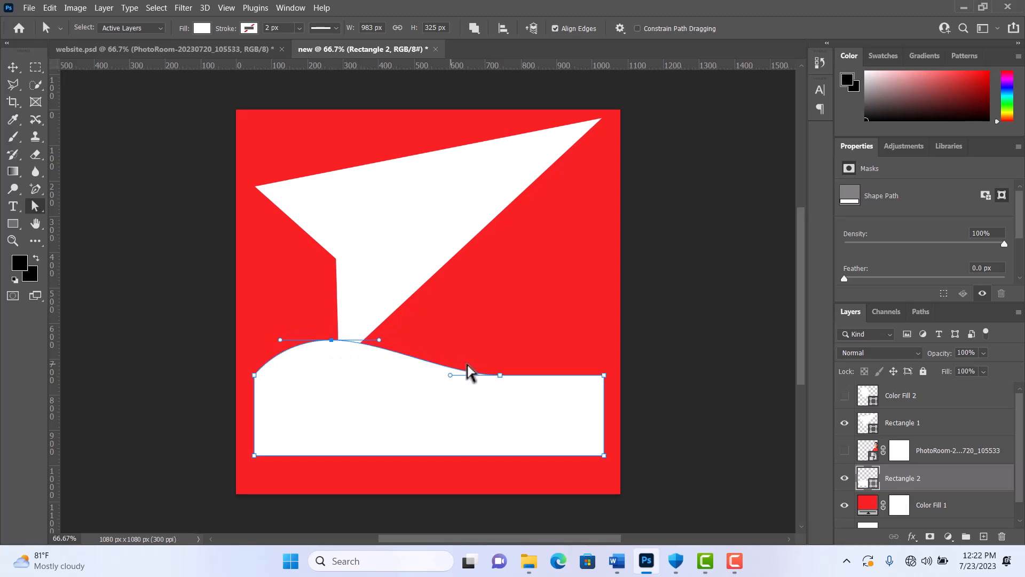
{"action": "left_click_drag", "start_coordinate": [500, 376], "coordinate": [553, 344]}
{"action": "left_click_drag", "start_coordinate": [332, 341], "coordinate": [326, 364]}
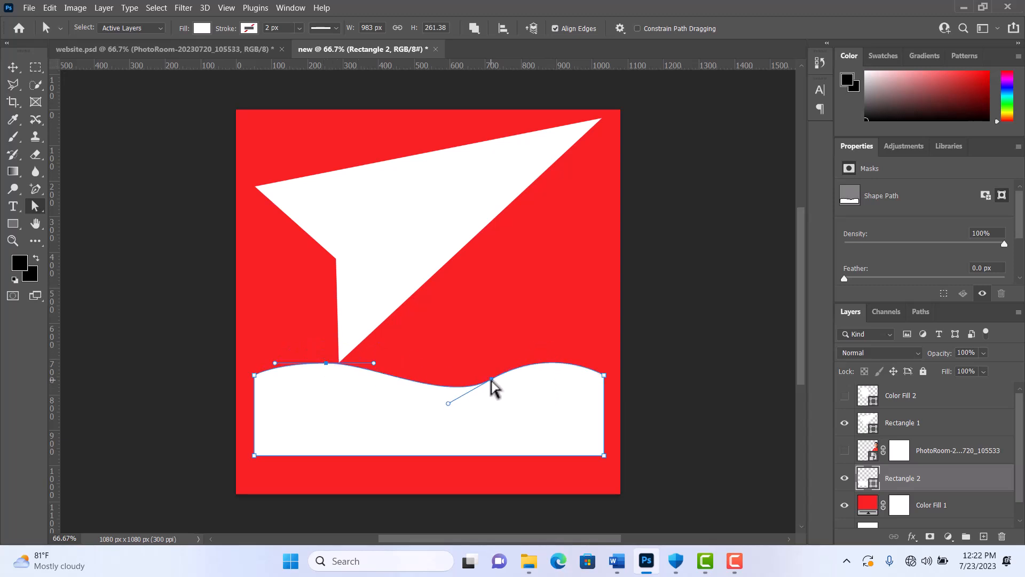
{"action": "left_click_drag", "start_coordinate": [492, 380], "coordinate": [485, 367]}
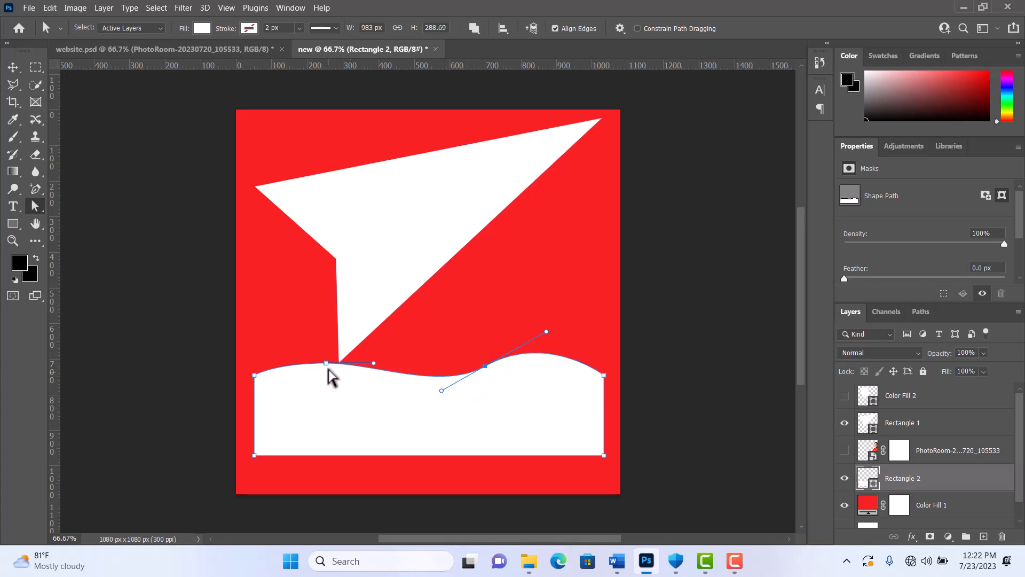
{"action": "left_click_drag", "start_coordinate": [326, 363], "coordinate": [345, 355]}
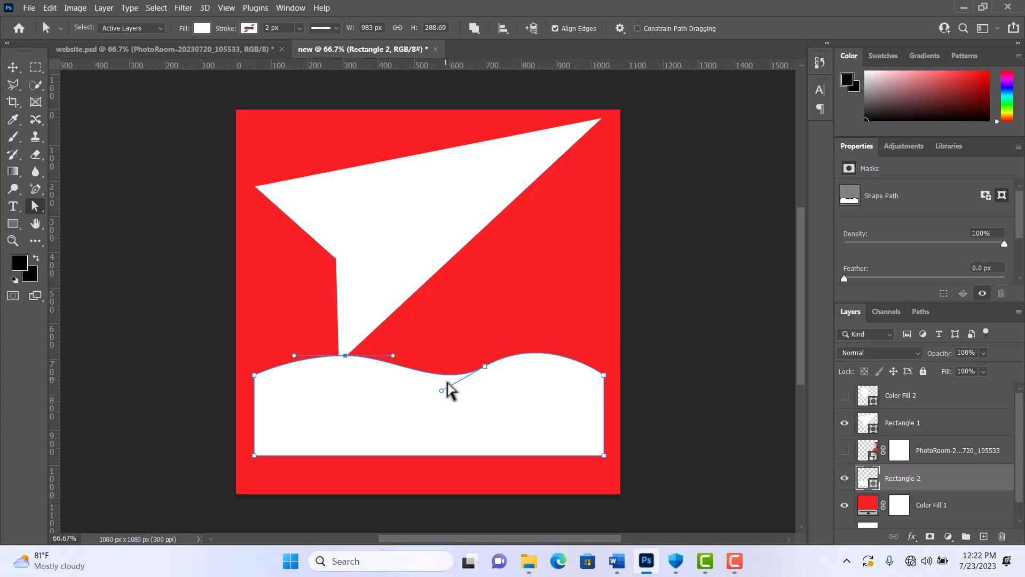
- Rotate the direction handles of the wavy edge's two anchor points to reshape its curves
{"action": "left_click_drag", "start_coordinate": [441, 396], "coordinate": [466, 410]}
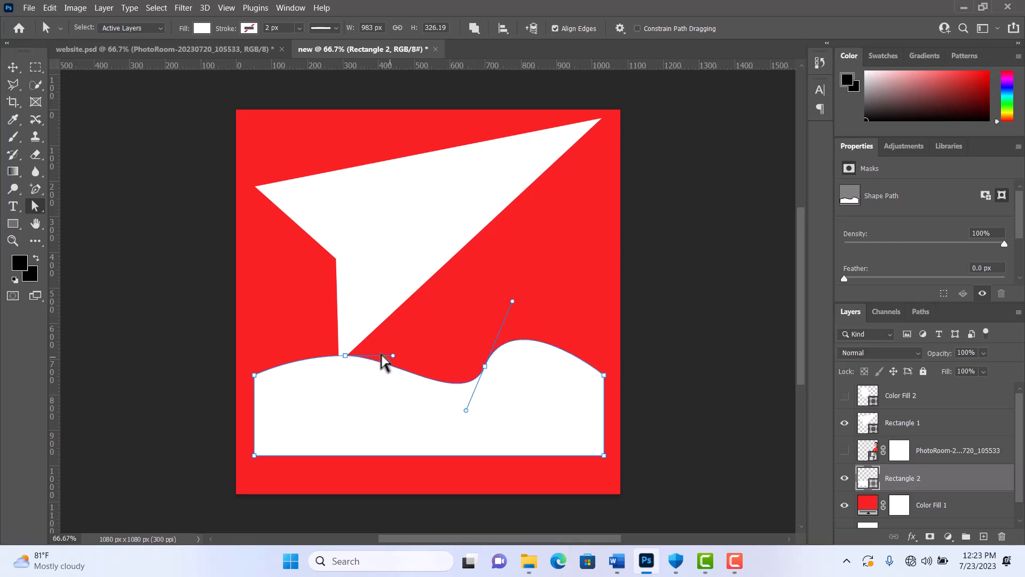
{"action": "left_click_drag", "start_coordinate": [393, 356], "coordinate": [364, 387]}
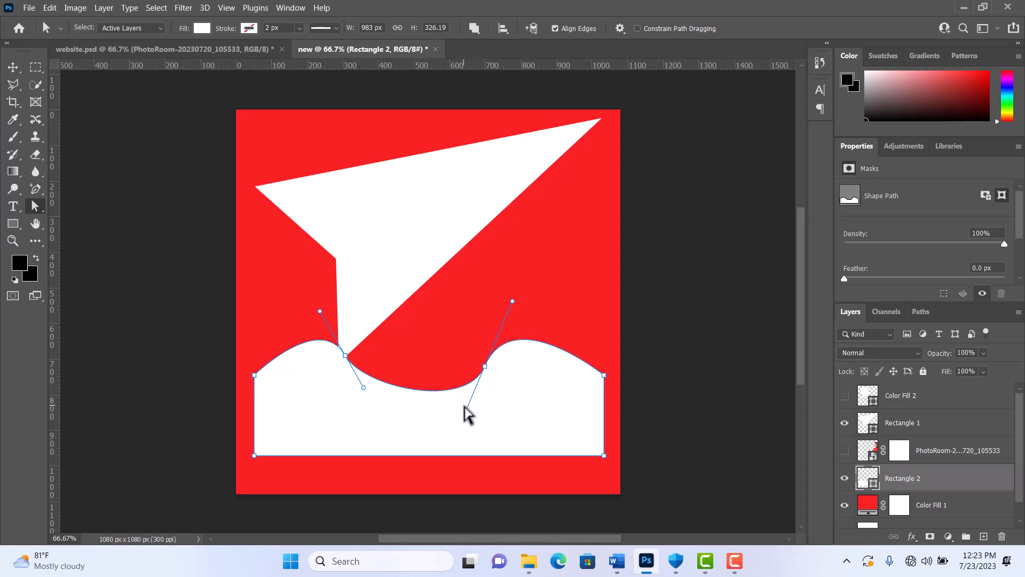
{"action": "left_click_drag", "start_coordinate": [466, 410], "coordinate": [434, 337]}
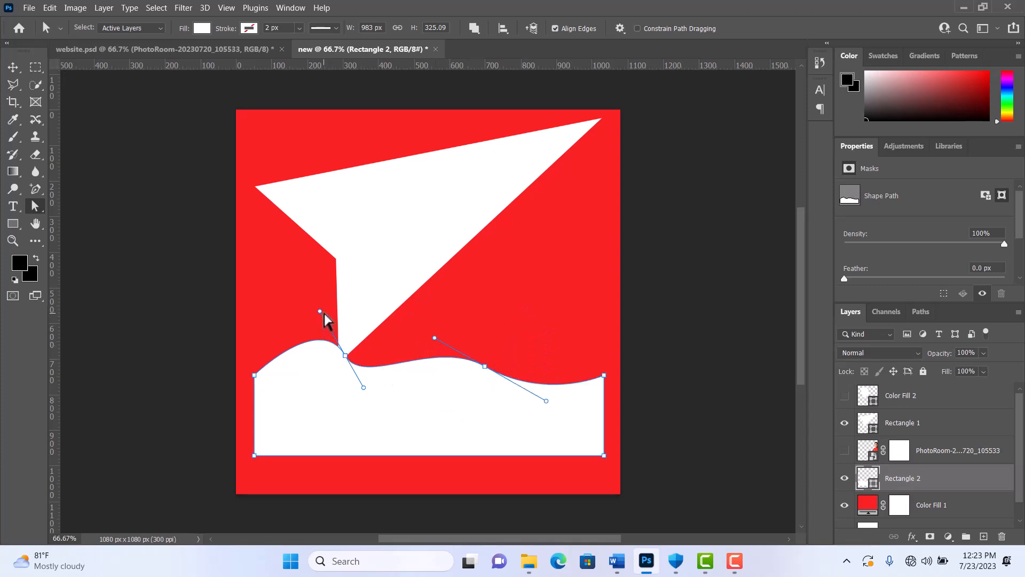
{"action": "left_click_drag", "start_coordinate": [319, 311], "coordinate": [287, 414]}
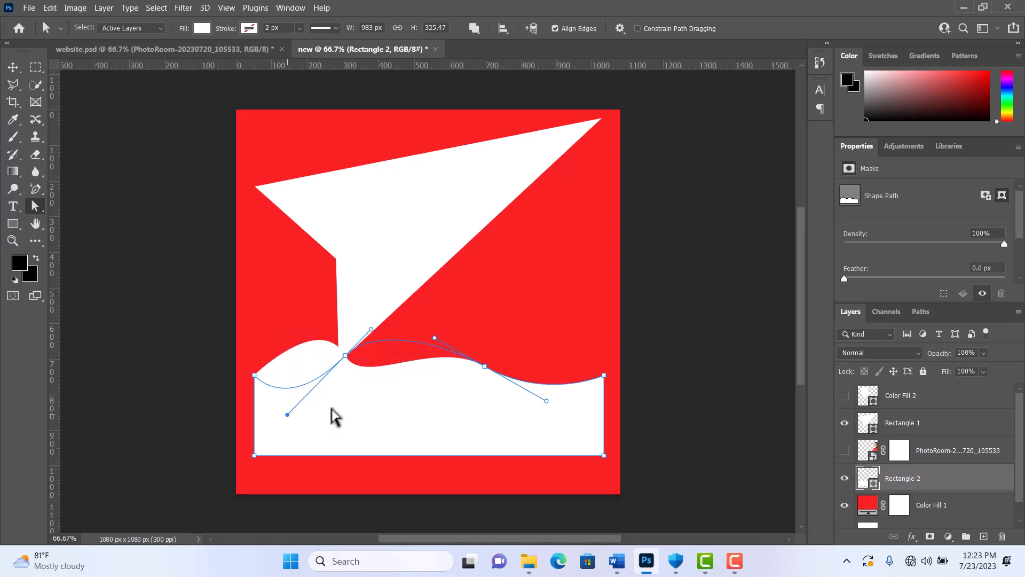
- Rotate the direction handles of the wavy edge's two anchor points and raise the right anchor point to form a taller hump
{"action": "mouse_move", "coordinate": [433, 338]}
{"action": "left_mouse_down"}
{"action": "mouse_move", "coordinate": [474, 355]}
{"action": "mouse_move", "coordinate": [450, 329]}
{"action": "left_mouse_up"}
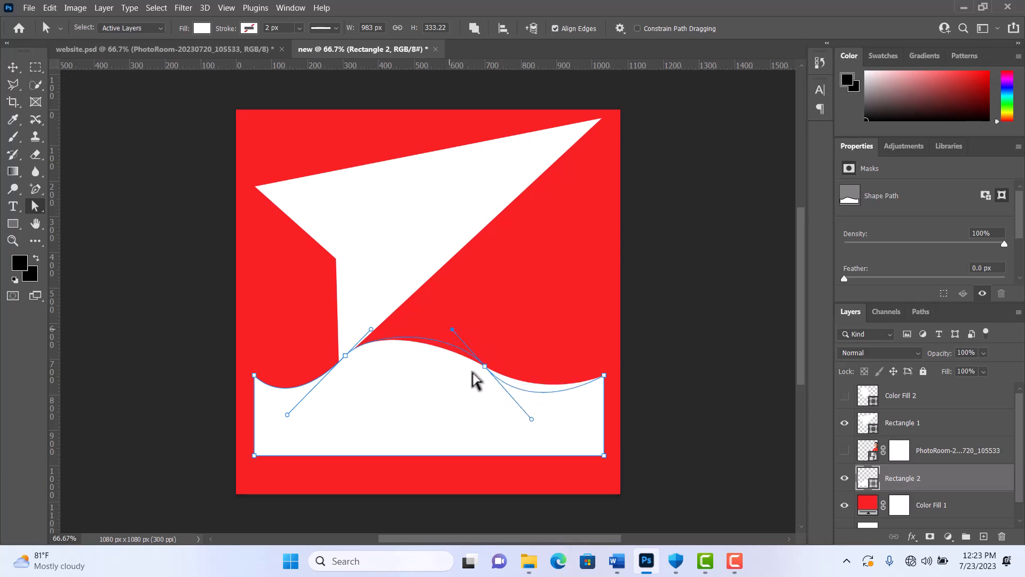
{"action": "left_click_drag", "start_coordinate": [532, 419], "coordinate": [560, 378]}
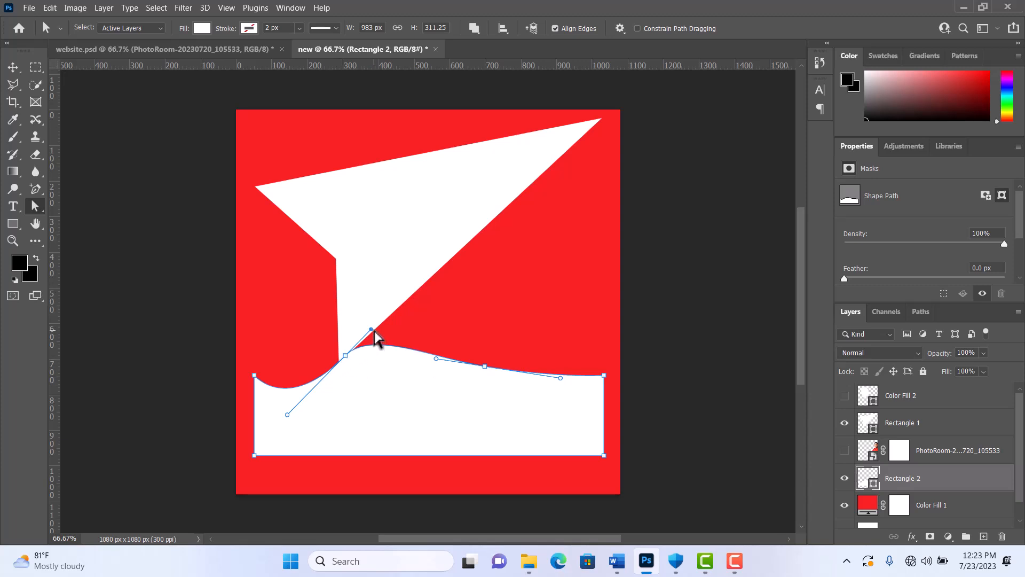
{"action": "left_click_drag", "start_coordinate": [371, 329], "coordinate": [388, 374]}
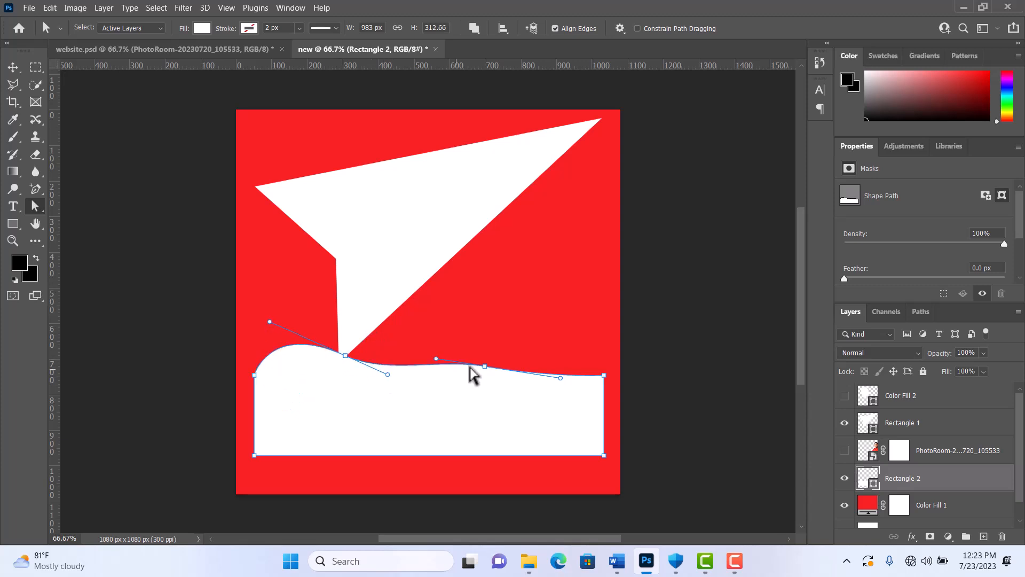
{"action": "left_click_drag", "start_coordinate": [483, 367], "coordinate": [496, 332]}
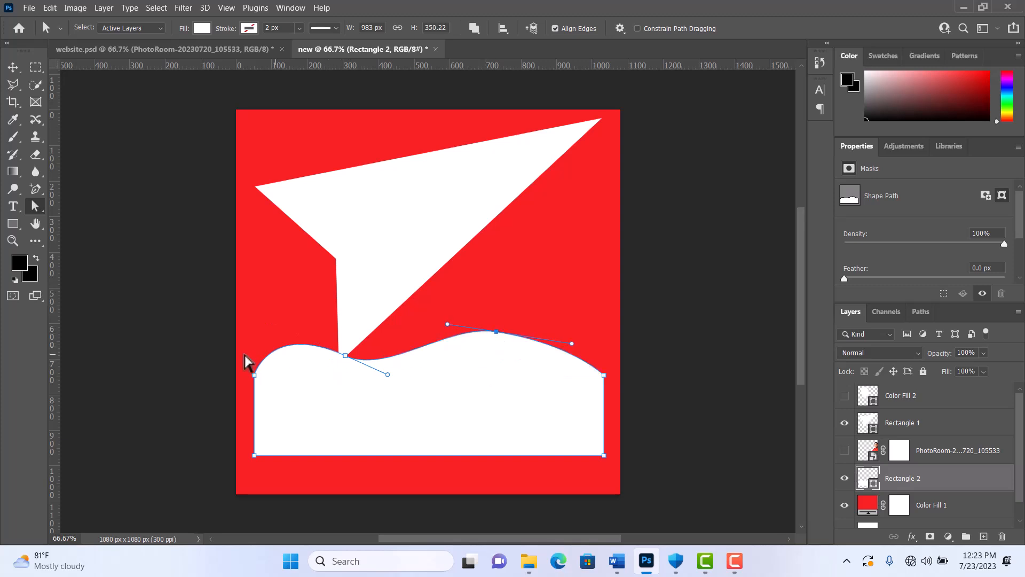
{"action": "left_click", "coordinate": [282, 256]}
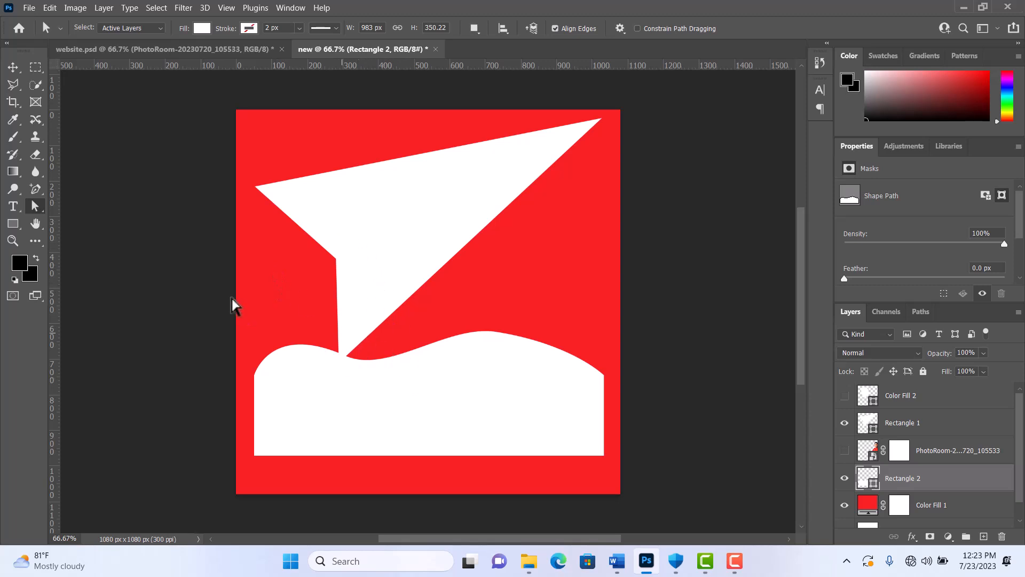
{"action": "right_click", "coordinate": [41, 209]}
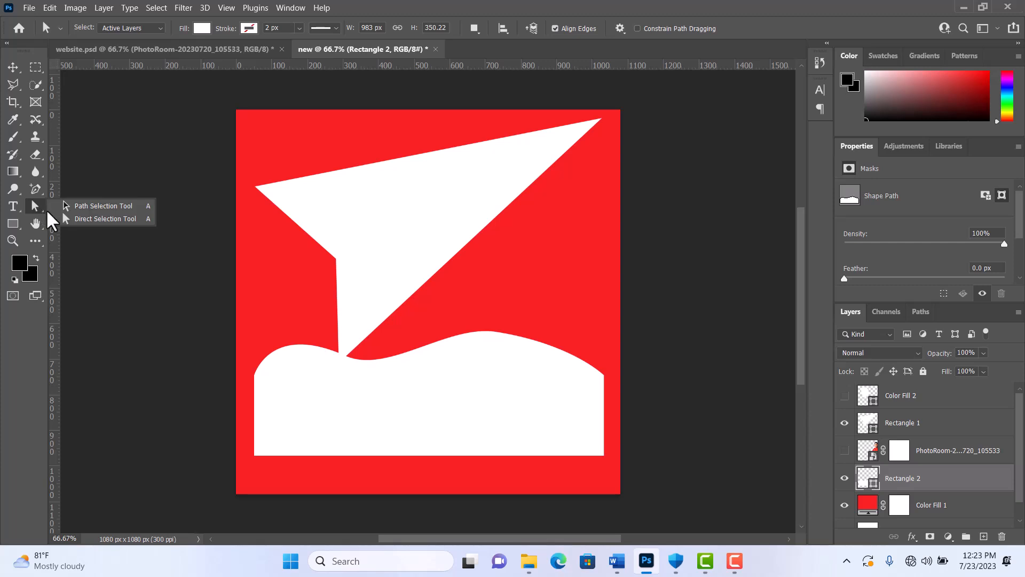
{"action": "left_click", "coordinate": [88, 219]}
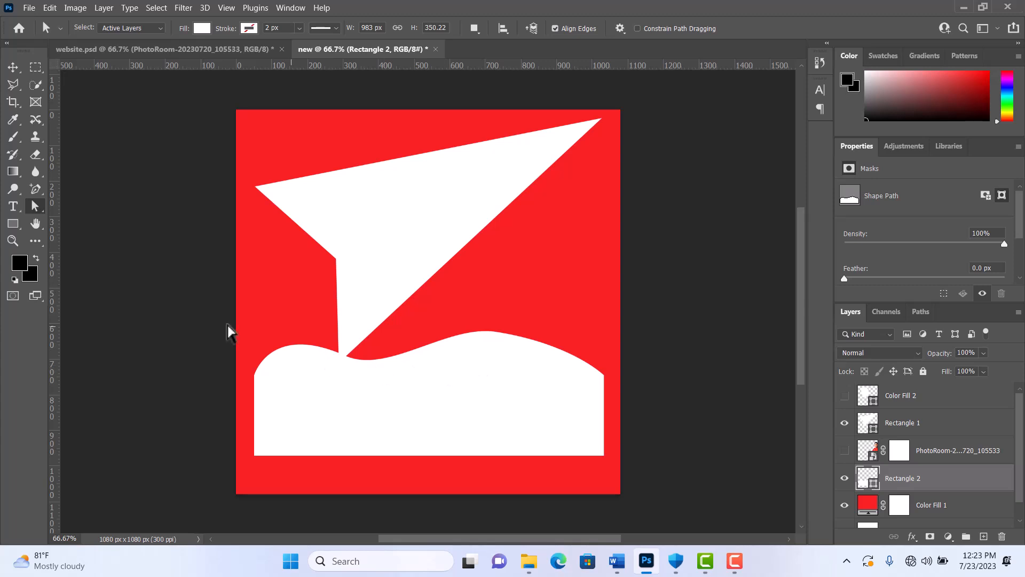
{"action": "left_click", "coordinate": [40, 190]}
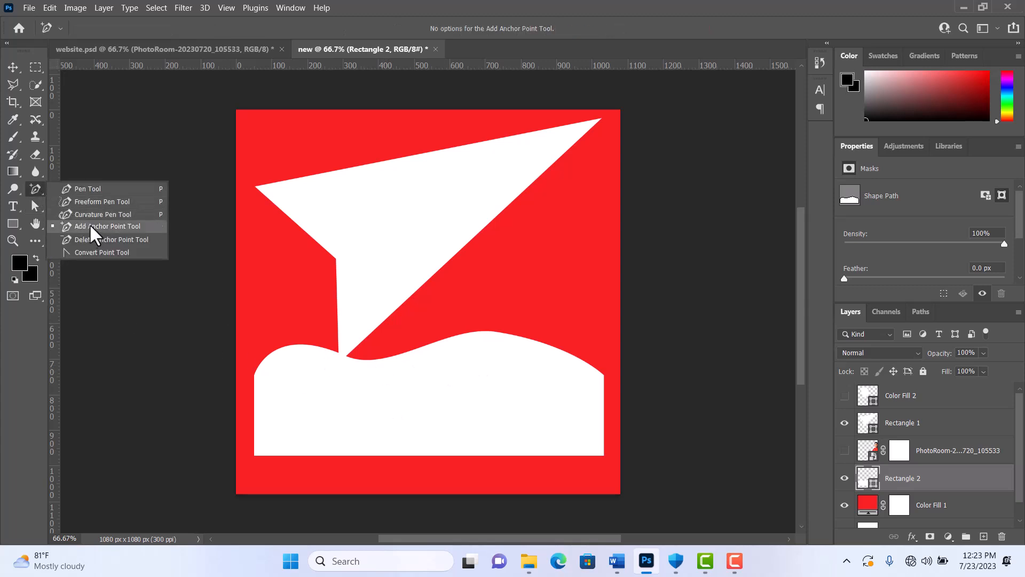
{"action": "left_click", "coordinate": [37, 208]}
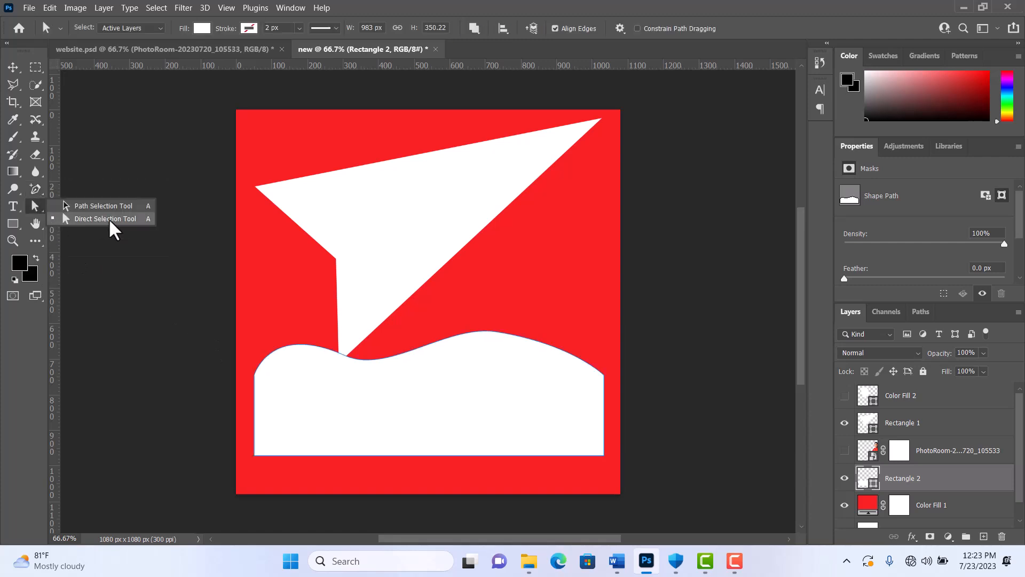
{"action": "left_click", "coordinate": [33, 208]}
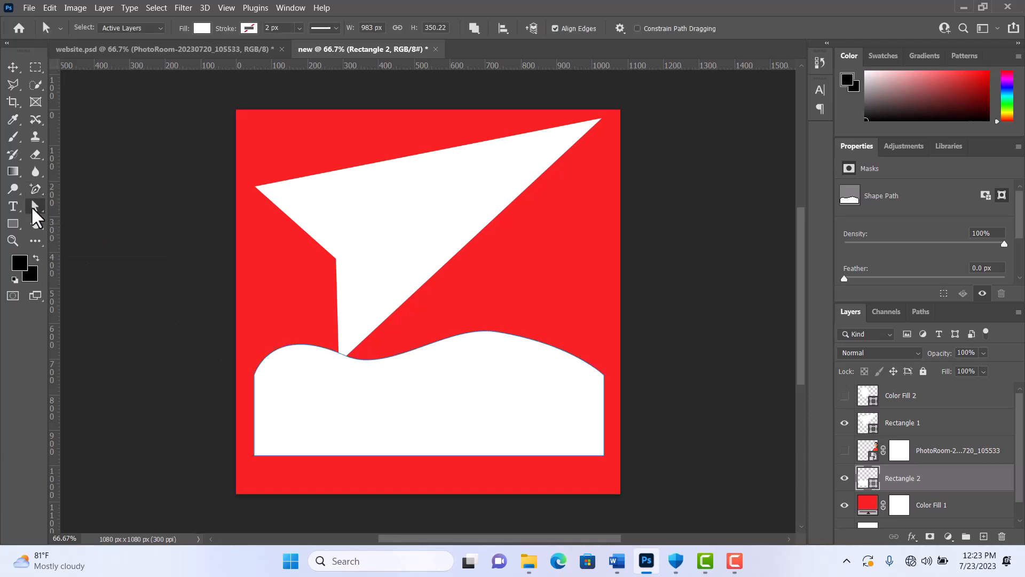
- Delete the wavy shape and the white arrowhead shape from the canvas
{"action": "left_click", "coordinate": [405, 376]}
{"action": "key", "text": "Delete"}
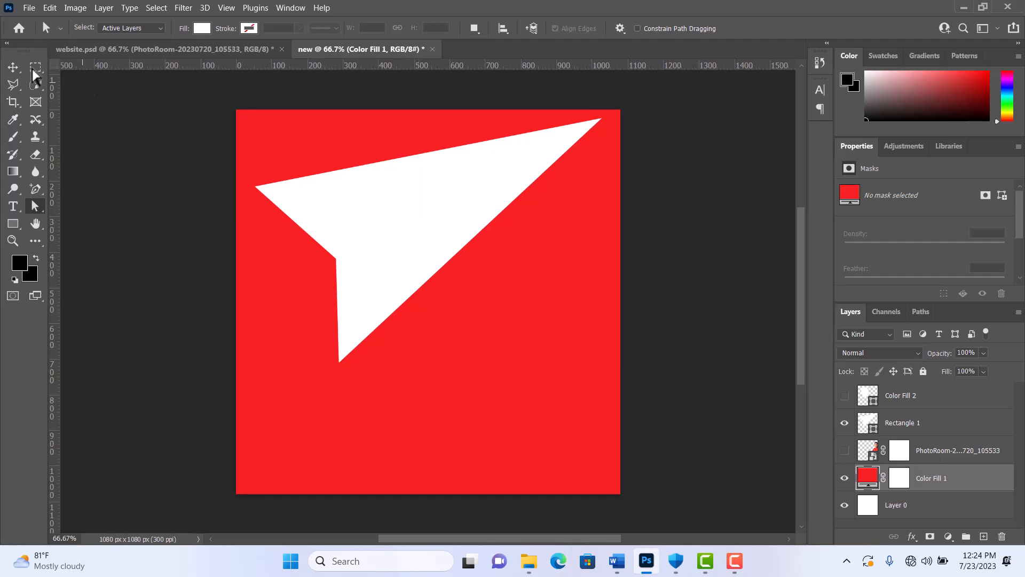
{"action": "left_click", "coordinate": [16, 65]}
{"action": "left_click", "coordinate": [419, 229]}
{"action": "key", "text": "Delete"}
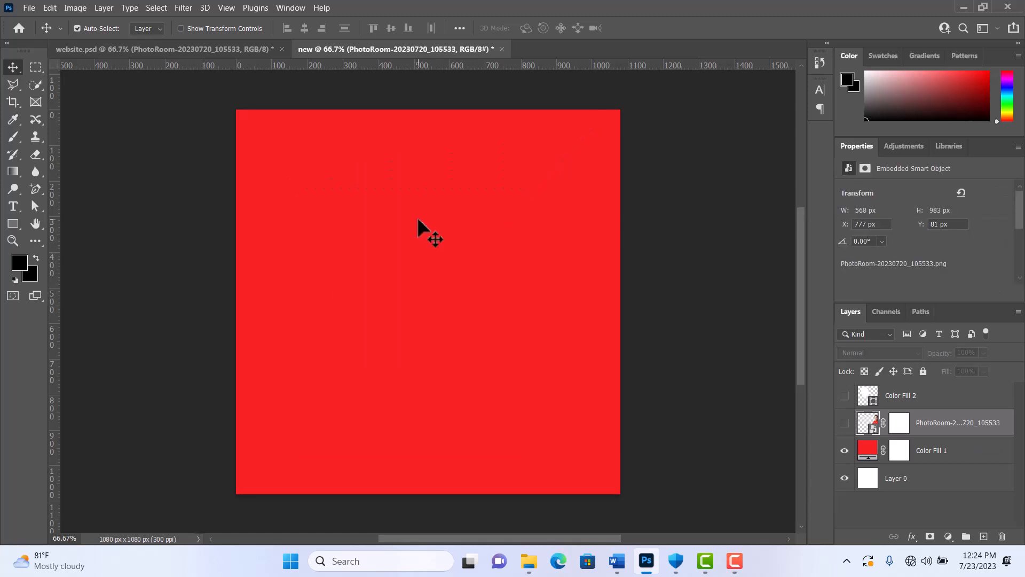
- Draw a rectangle about 994 × 435 px across the canvas's middle and fill it with white
{"action": "left_click", "coordinate": [16, 223]}
{"action": "right_click", "coordinate": [13, 224]}
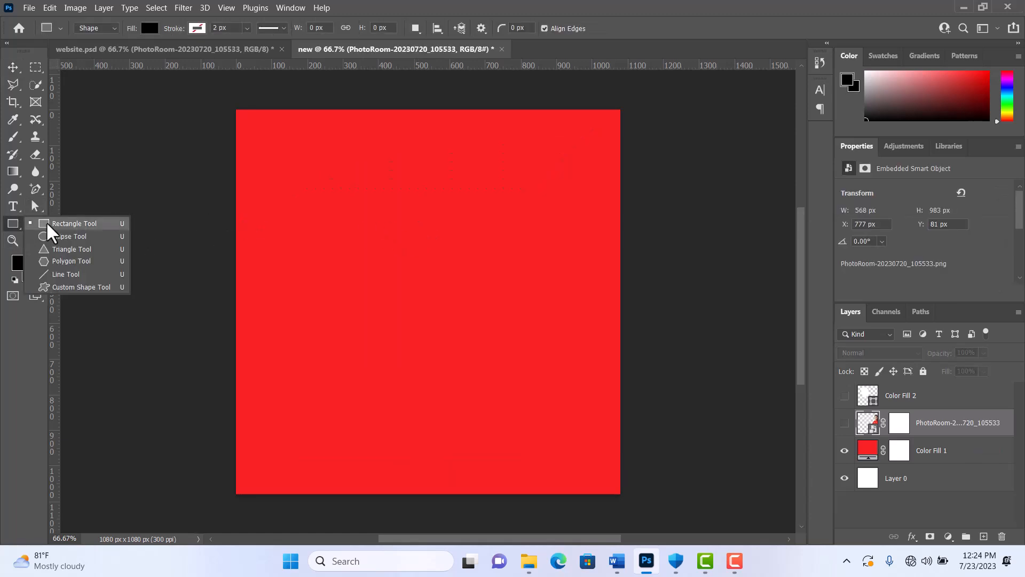
{"action": "left_click", "coordinate": [80, 224]}
{"action": "left_click_drag", "start_coordinate": [252, 233], "coordinate": [605, 389]}
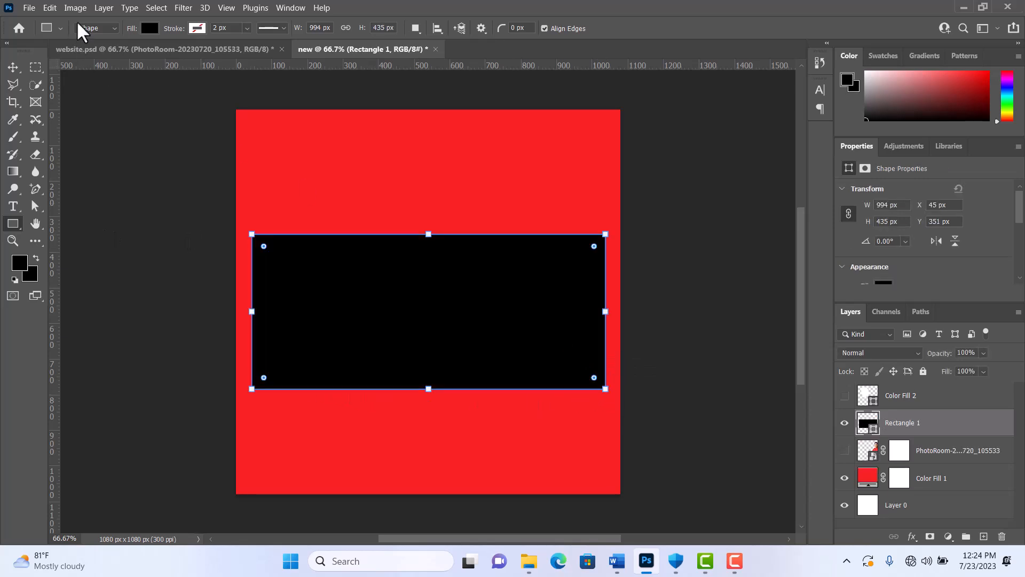
{"action": "left_click", "coordinate": [148, 28]}
{"action": "left_click", "coordinate": [66, 99]}
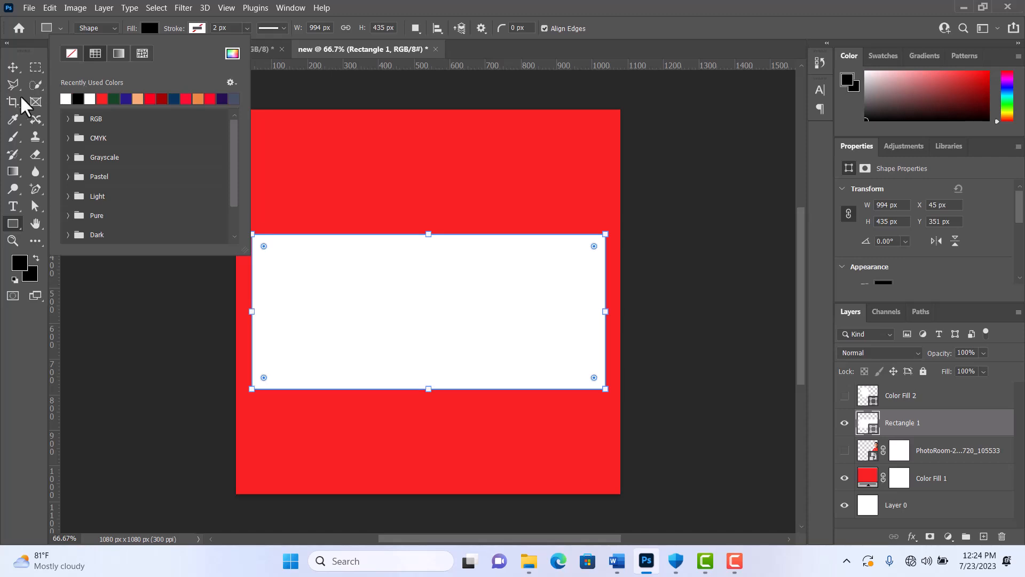
{"action": "left_click", "coordinate": [13, 68]}
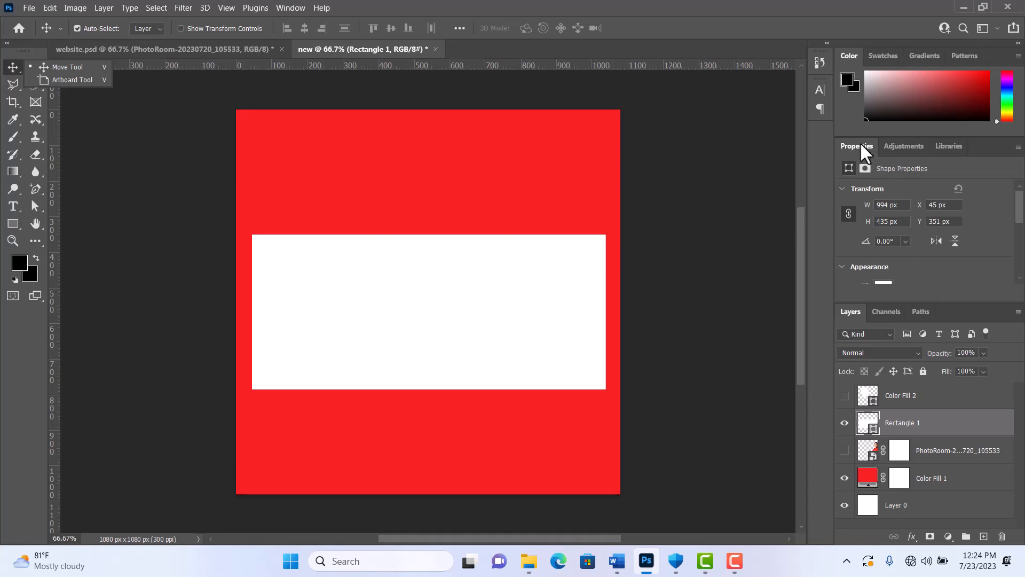
- Set the white rectangle's four linked corner radii to 50 px
{"action": "scroll", "coordinate": [886, 198], "scroll_direction": "down", "scroll_amount": 5}
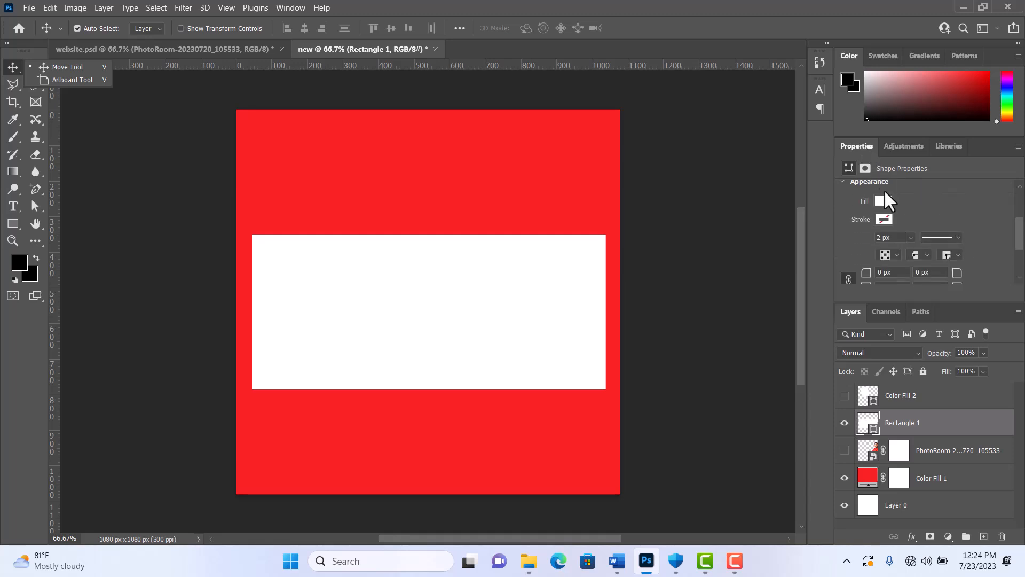
{"action": "scroll", "coordinate": [850, 236], "scroll_direction": "down", "scroll_amount": 1}
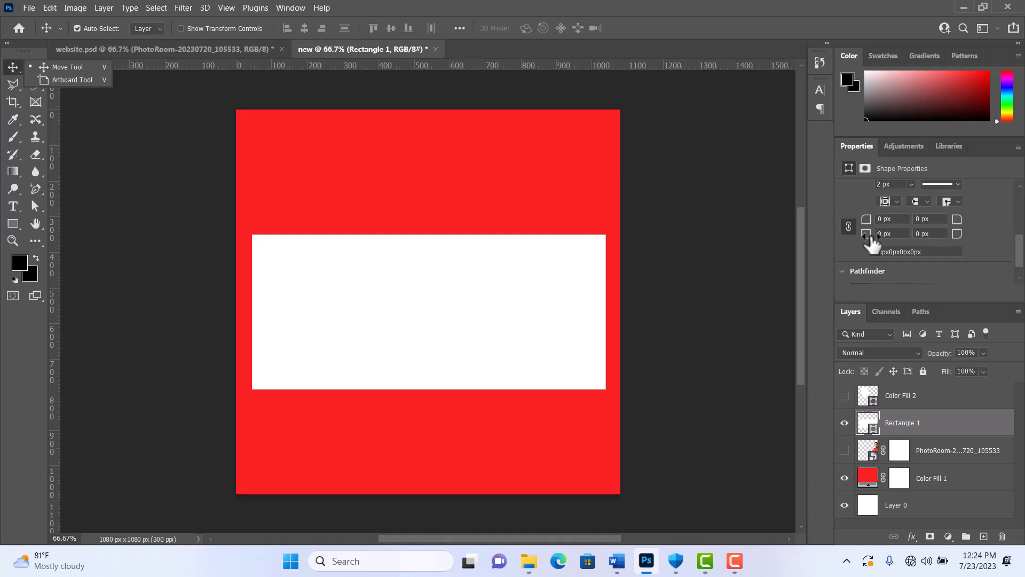
{"action": "left_click", "coordinate": [880, 219]}
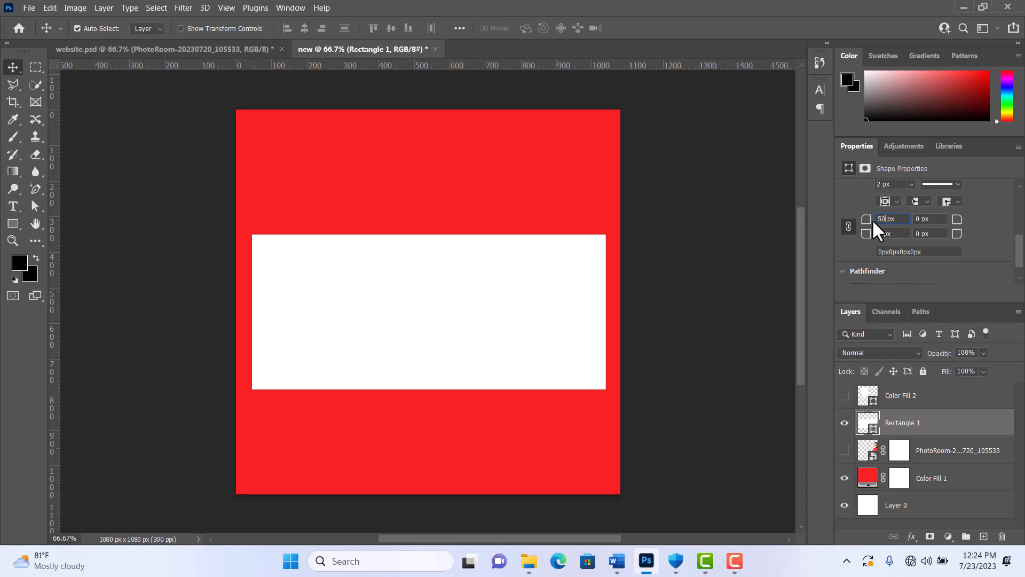
{"action": "key", "text": "Return"}
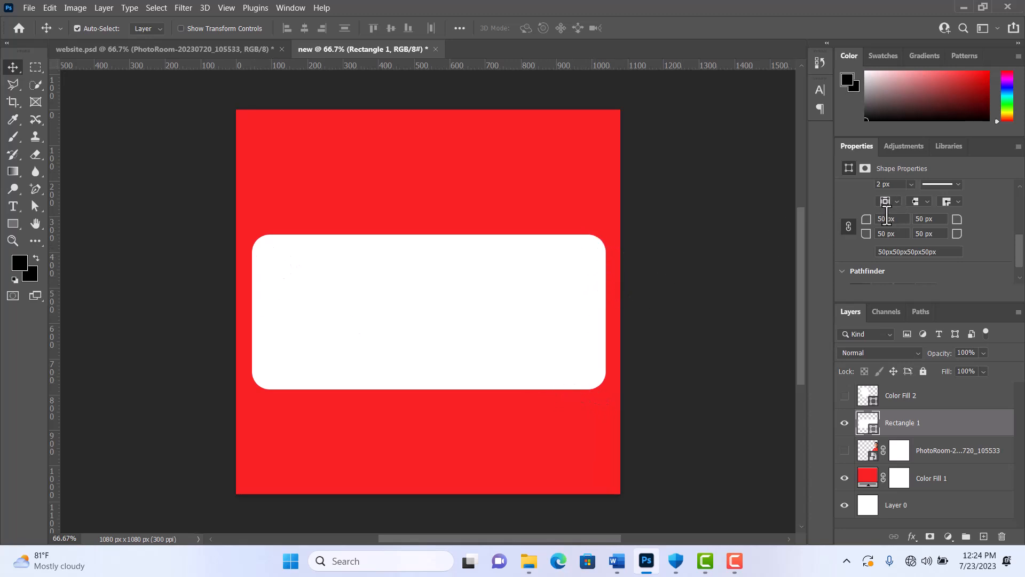
- Reset all of the rectangle's corner radii to 0 px
{"action": "left_click_drag", "start_coordinate": [885, 218], "coordinate": [876, 219]}
{"action": "type", "text": "0"}
{"action": "key", "text": "Return"}
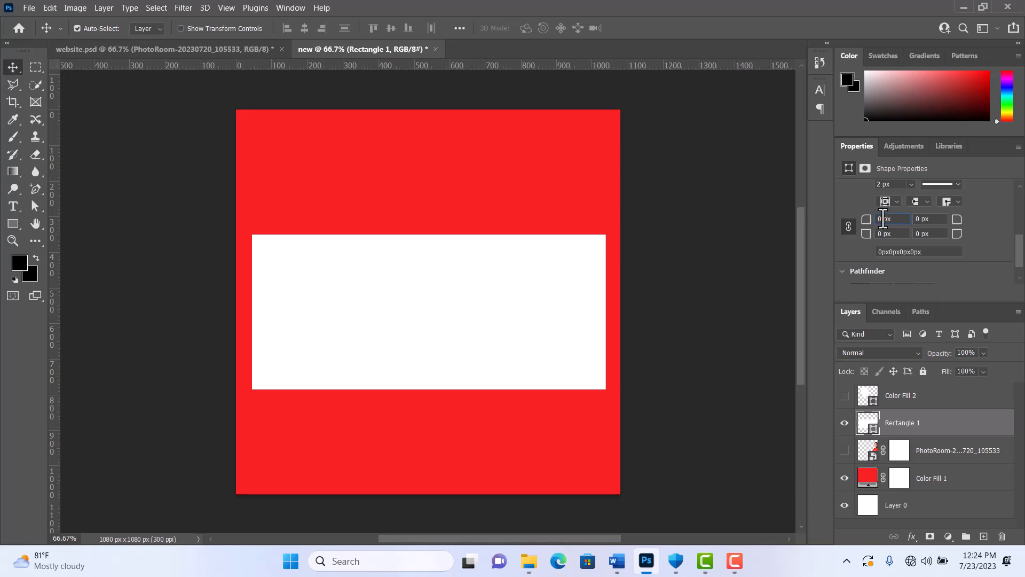
- Round all four rectangle corners with a radius of 50 px again
{"action": "left_click", "coordinate": [848, 225]}
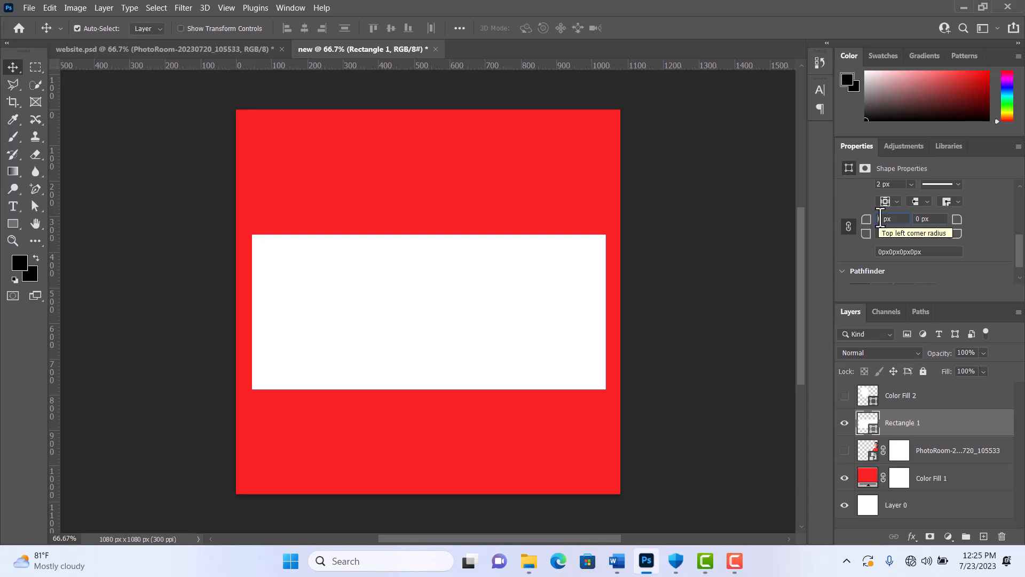
{"action": "left_click", "coordinate": [879, 219]}
{"action": "type", "text": "5"}
{"action": "key", "text": "Return"}
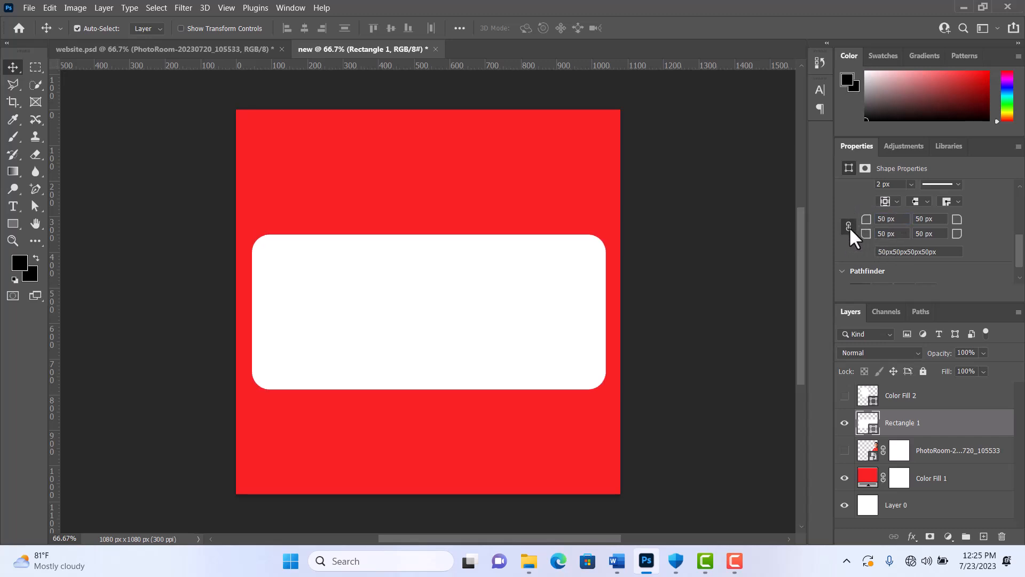
- Return the rectangle's corner radii to 0 px and unlink the corner values
{"action": "left_click_drag", "start_coordinate": [887, 218], "coordinate": [856, 223]}
{"action": "type", "text": "0"}
{"action": "key", "text": "Return"}
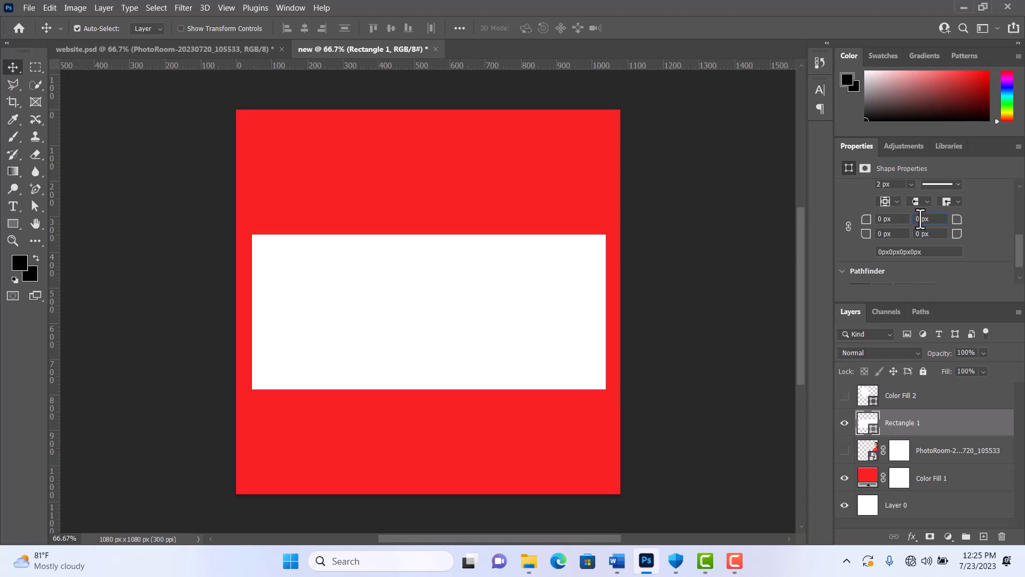
- Set only the rectangle's top-right and bottom-left corner radii to 70 px
{"action": "left_click_drag", "start_coordinate": [920, 219], "coordinate": [908, 221]}
{"action": "type", "text": "70"}
{"action": "key", "text": "Return"}
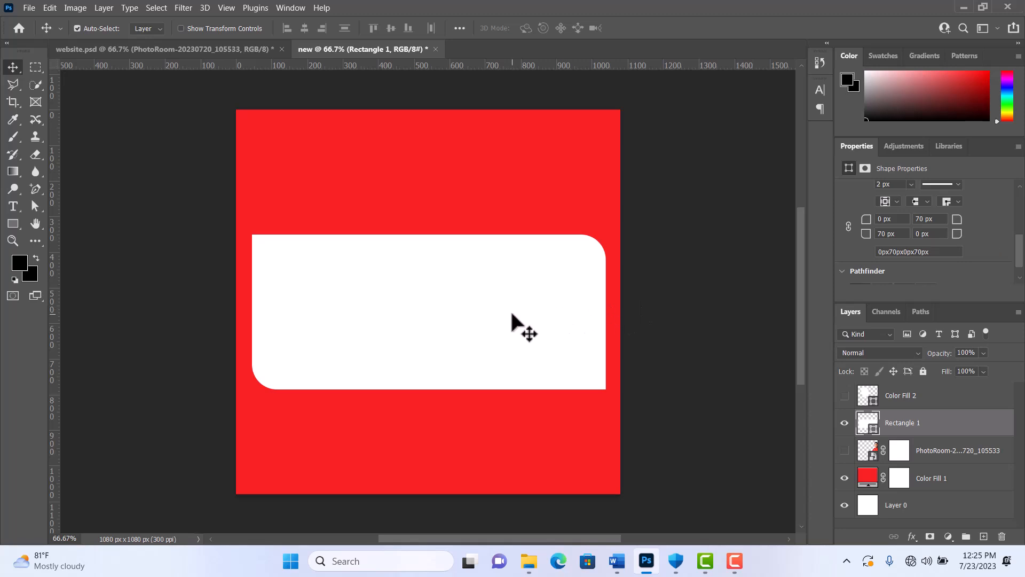
- Move the partly rounded rectangle slightly up and hide its layer
{"action": "left_click_drag", "start_coordinate": [511, 314], "coordinate": [511, 283]}
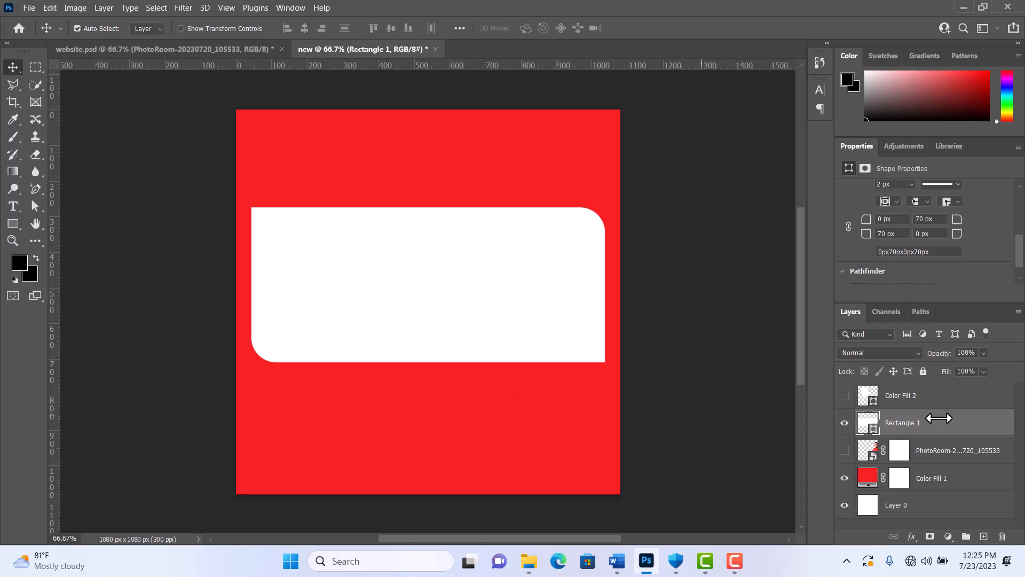
{"action": "left_click", "coordinate": [846, 423]}
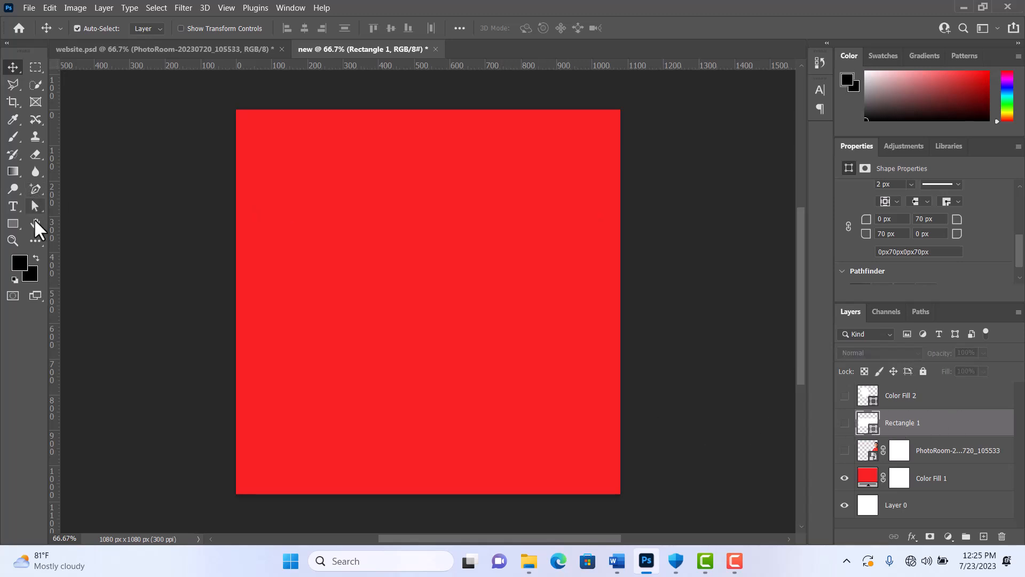
- Draw a white rectangle about 957 × 273 px across the canvas's middle and shift it slightly left and down
{"action": "left_click", "coordinate": [16, 223]}
{"action": "right_click", "coordinate": [14, 229]}
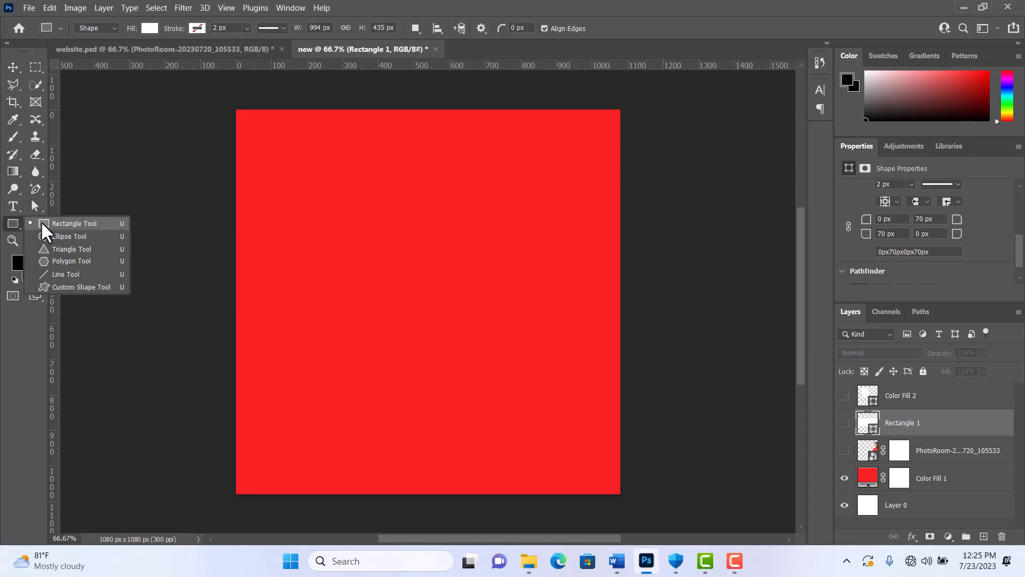
{"action": "left_click", "coordinate": [53, 224]}
{"action": "mouse_move", "coordinate": [268, 242]}
{"action": "left_mouse_down"}
{"action": "mouse_move", "coordinate": [556, 337]}
{"action": "mouse_move", "coordinate": [608, 338]}
{"action": "left_mouse_up"}
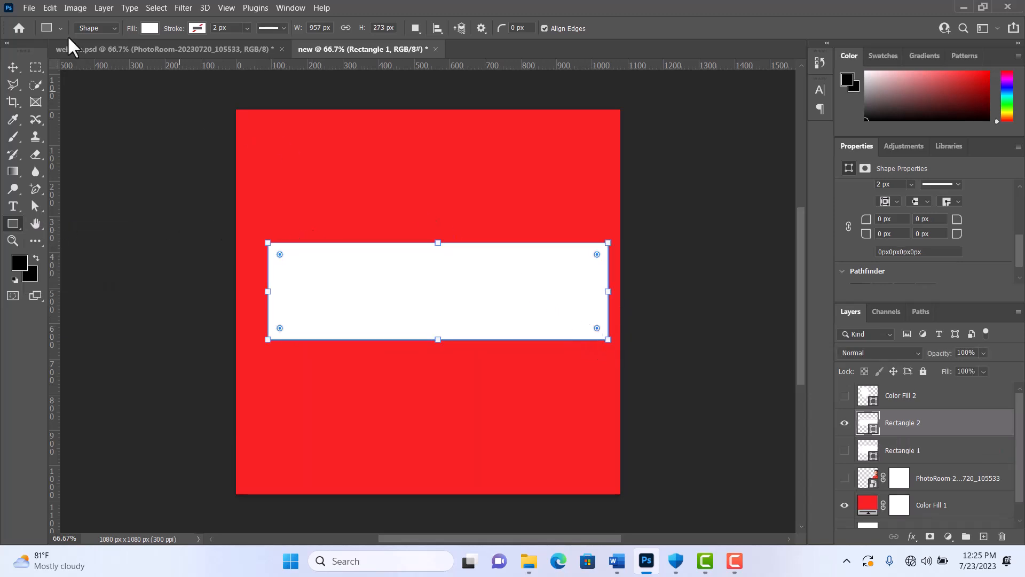
{"action": "left_click", "coordinate": [20, 67]}
{"action": "left_click_drag", "start_coordinate": [392, 273], "coordinate": [375, 283]}
- Pull the rectangle's top-right corner upward with the Direct Selection tool, accepting conversion to a regular path and suppressing future warnings
{"action": "left_click_drag", "start_coordinate": [38, 207], "coordinate": [69, 216]}
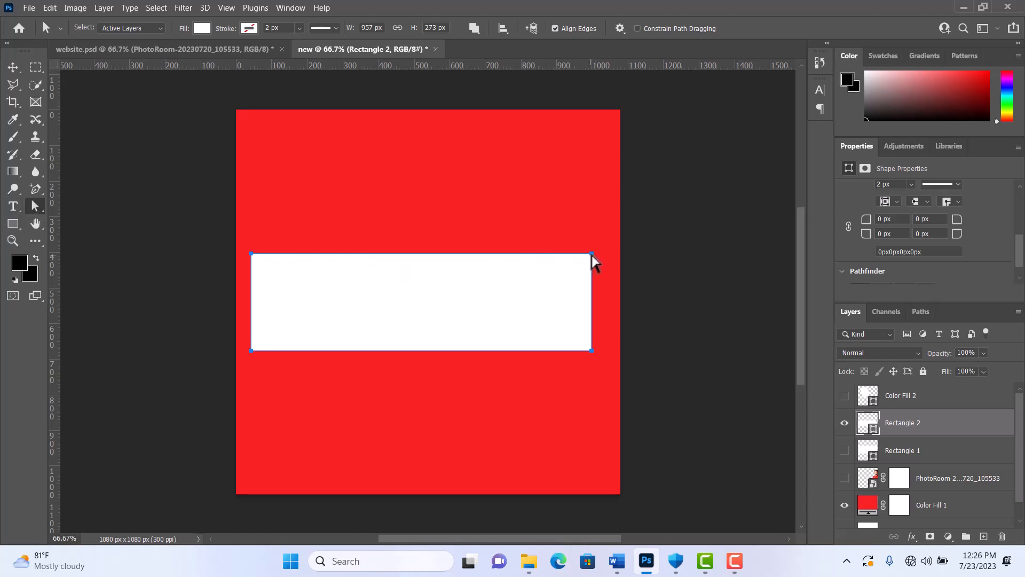
{"action": "left_click_drag", "start_coordinate": [592, 254], "coordinate": [601, 195]}
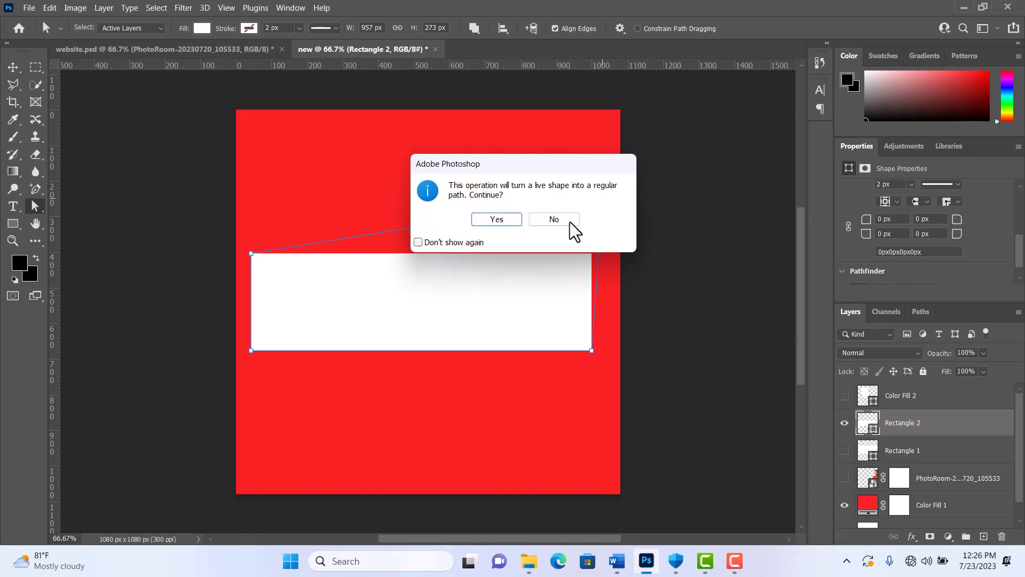
{"action": "left_click", "coordinate": [423, 242]}
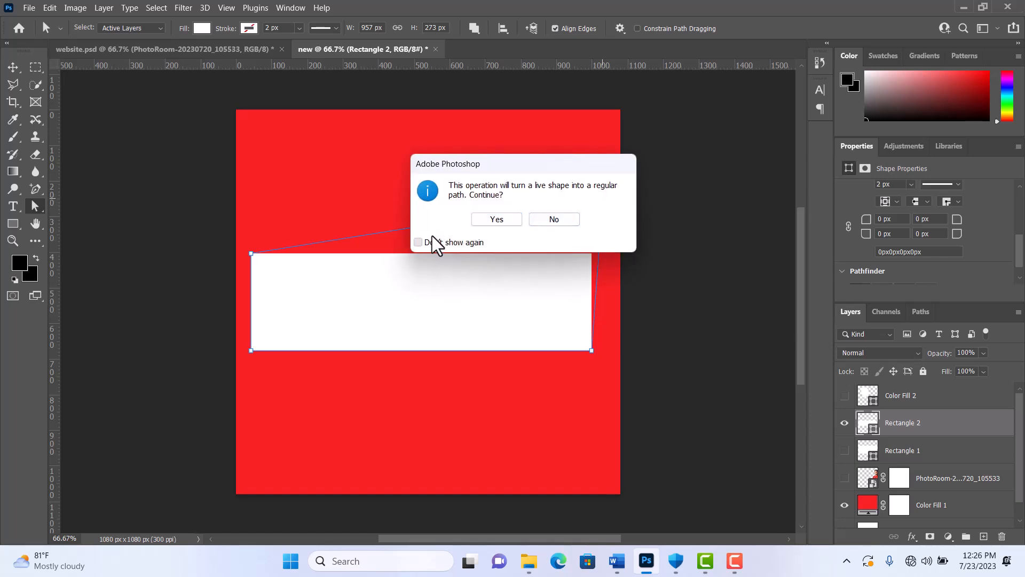
{"action": "left_click", "coordinate": [495, 220]}
- Move the shape's other three corner points inward to form a narrow pointed shape about 677 × 252 px
{"action": "left_click_drag", "start_coordinate": [591, 350], "coordinate": [473, 332]}
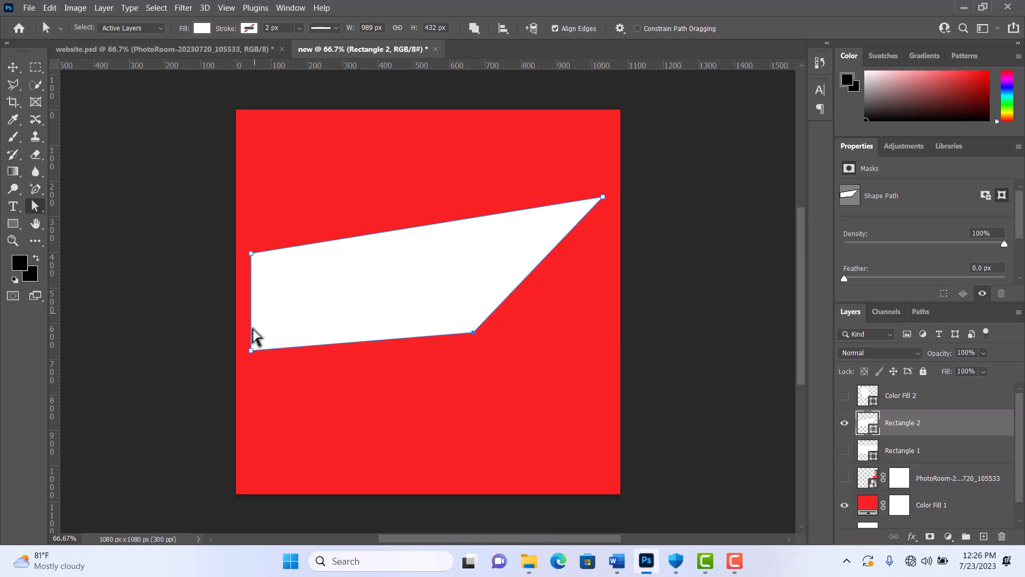
{"action": "left_click_drag", "start_coordinate": [251, 350], "coordinate": [377, 287]}
{"action": "left_click_drag", "start_coordinate": [250, 254], "coordinate": [362, 205]}
{"action": "left_click_drag", "start_coordinate": [472, 331], "coordinate": [434, 245]}
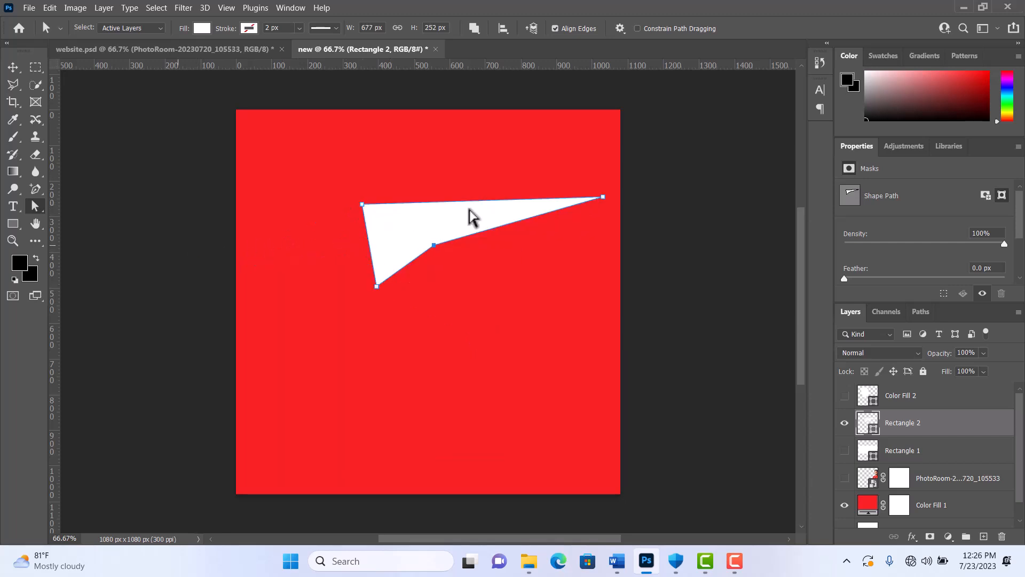
- Move the pointed white shape down and left to the middle of the canvas
{"action": "left_click", "coordinate": [12, 67]}
{"action": "left_click", "coordinate": [373, 297]}
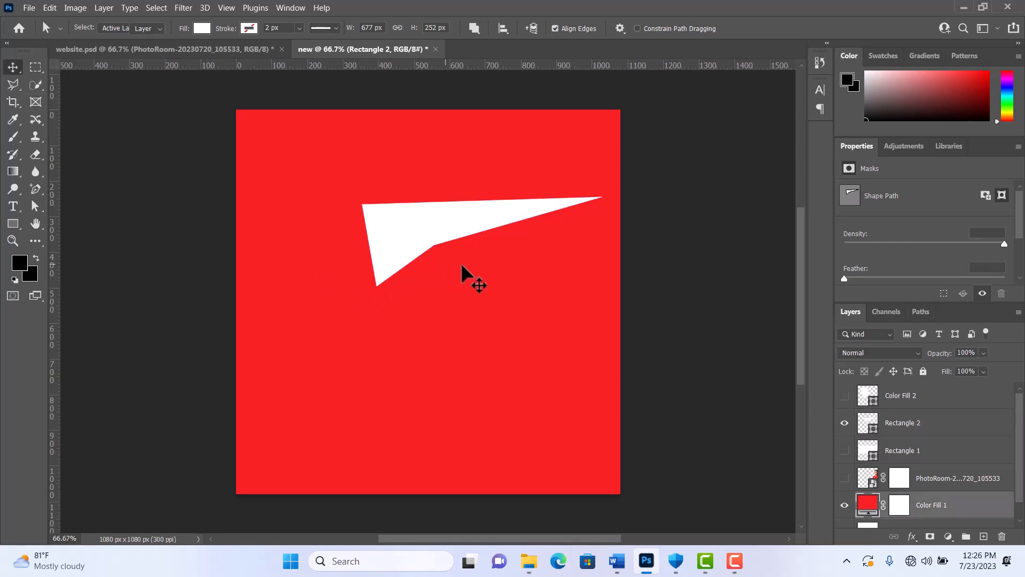
{"action": "left_click_drag", "start_coordinate": [414, 248], "coordinate": [361, 313]}
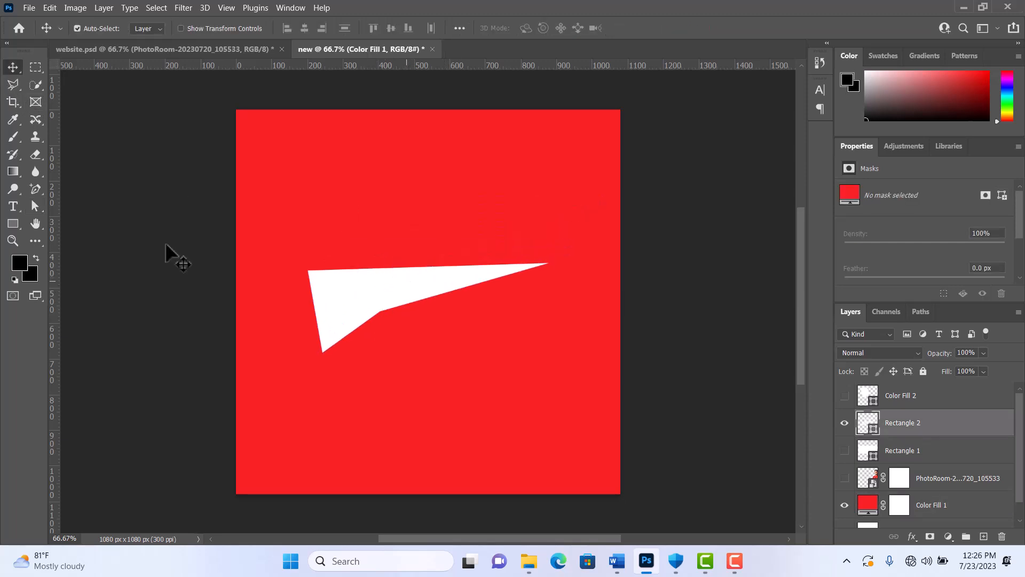
- Add an anchor point along the pointed shape's top edge and pull it straight up to arch the edge, about 356 px shape height
{"action": "left_click", "coordinate": [34, 186]}
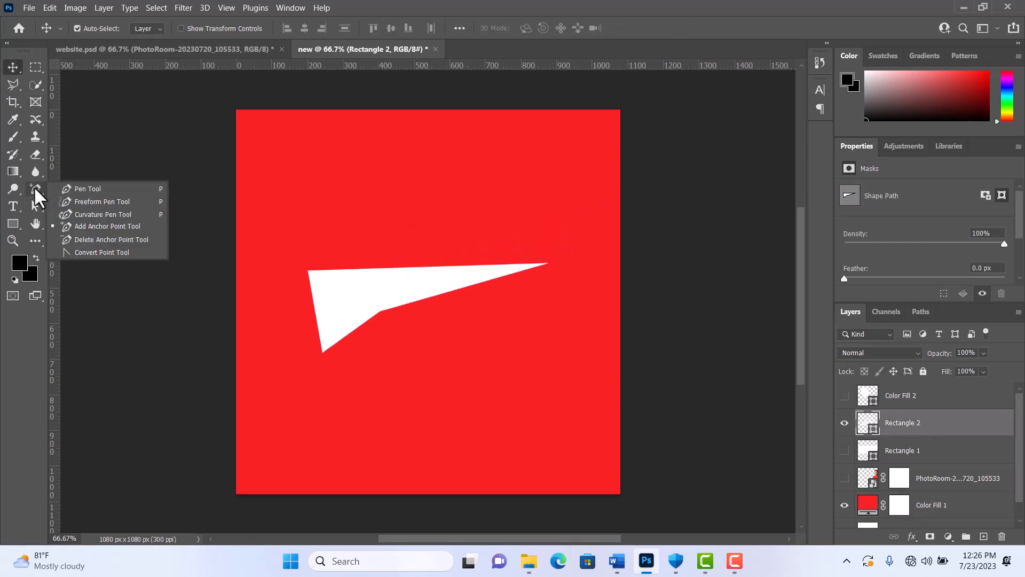
{"action": "left_click", "coordinate": [78, 225]}
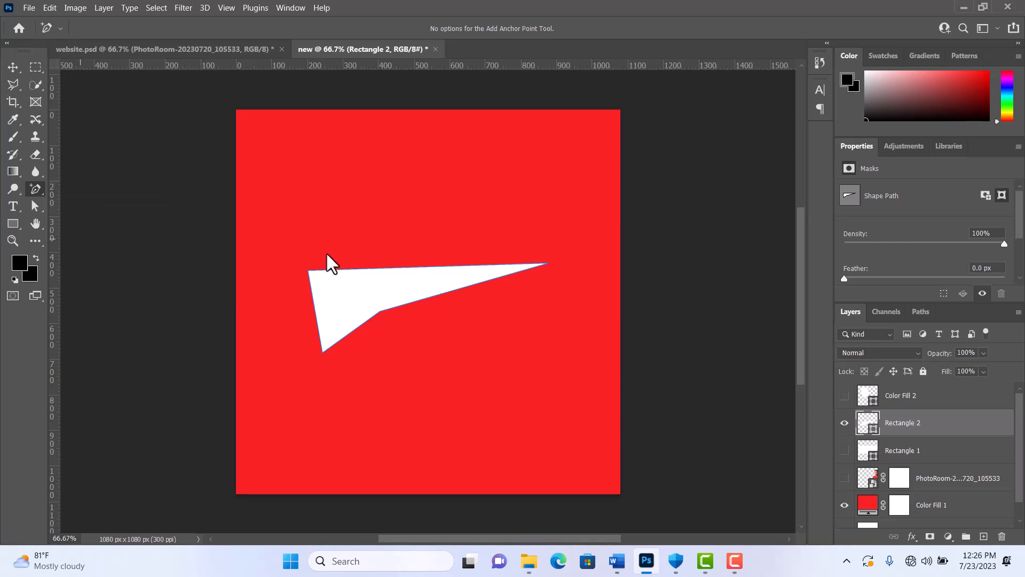
{"action": "left_click", "coordinate": [397, 268]}
{"action": "left_click", "coordinate": [35, 207]}
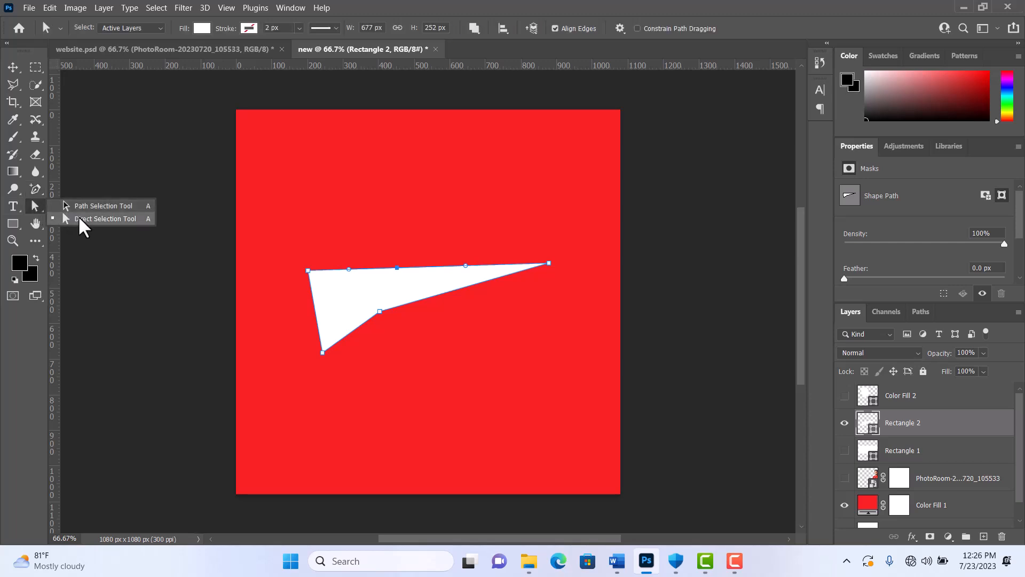
{"action": "left_click", "coordinate": [77, 217]}
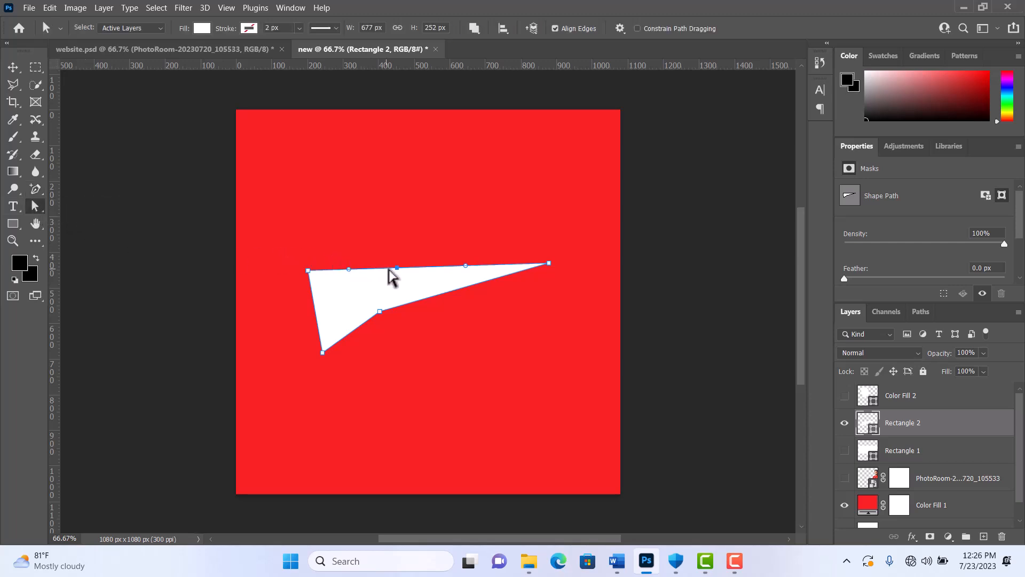
{"action": "left_click_drag", "start_coordinate": [397, 267], "coordinate": [397, 225]}
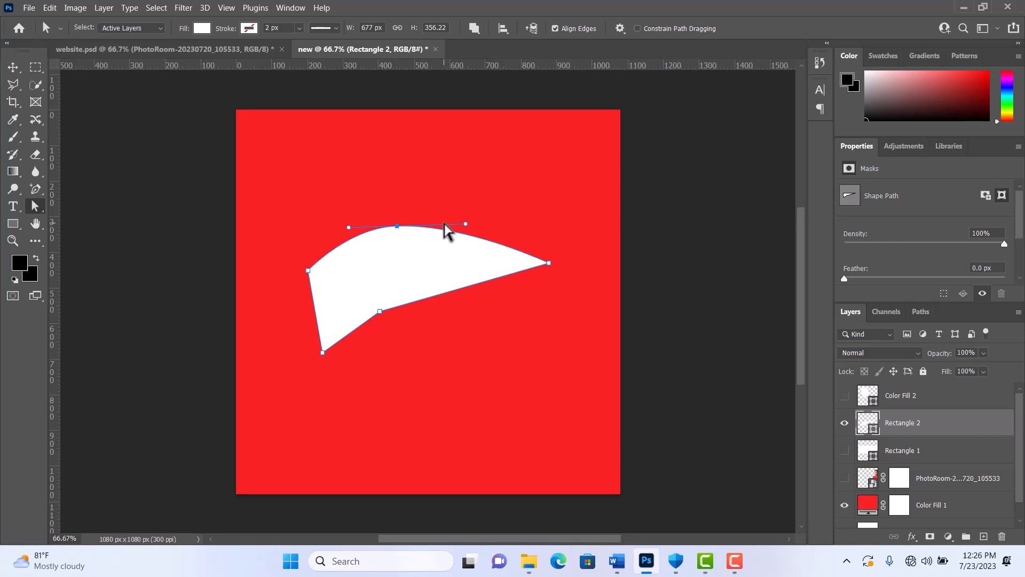
- Tilt the arch point's direction handles to give the top edge an S-curve, dipping on the left and bulging on the right
{"action": "left_click_drag", "start_coordinate": [468, 224], "coordinate": [474, 257]}
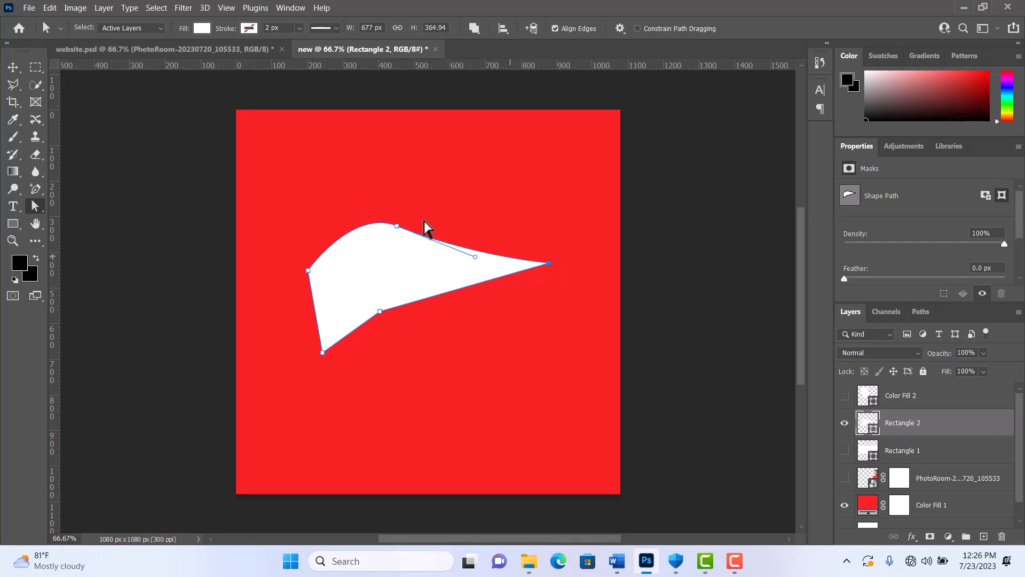
{"action": "left_click", "coordinate": [397, 225]}
{"action": "left_click_drag", "start_coordinate": [352, 208], "coordinate": [344, 284]}
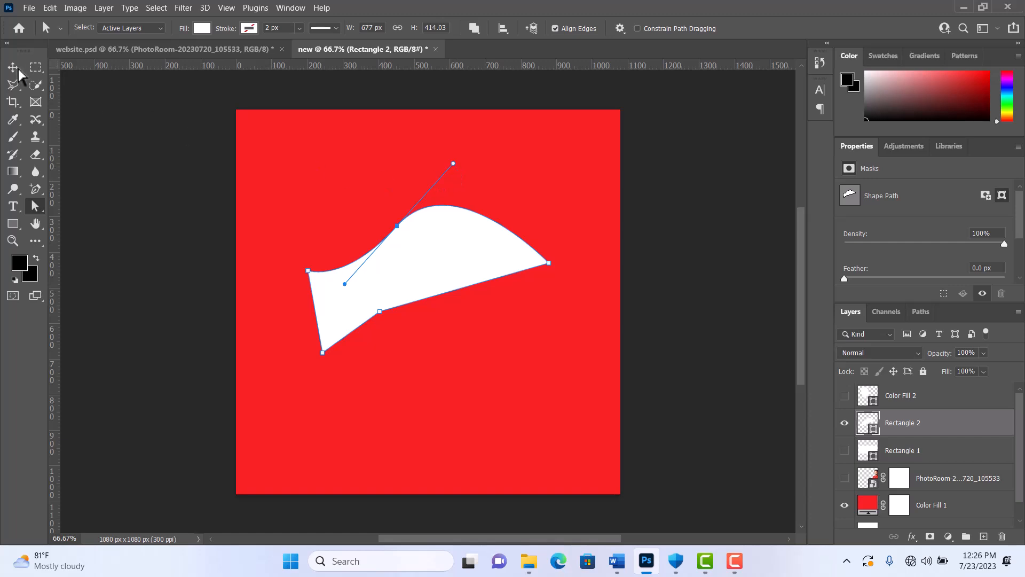
{"action": "key", "text": "v"}
{"action": "left_click", "coordinate": [462, 322]}
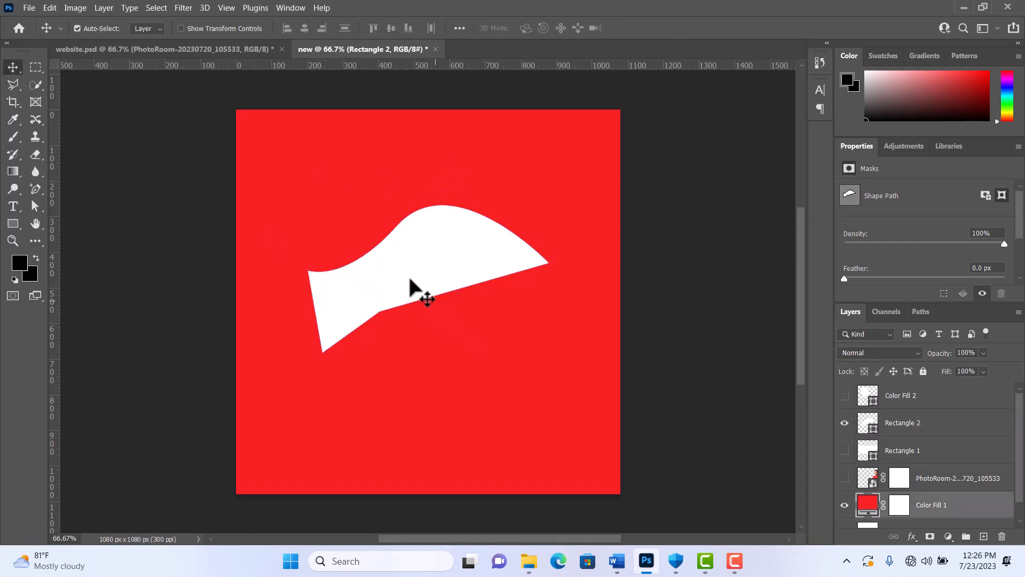
- Move the curved shape up to the canvas's top edge and draw a white rectangle about 996 × 248 px below it
{"action": "left_click_drag", "start_coordinate": [410, 280], "coordinate": [399, 185]}
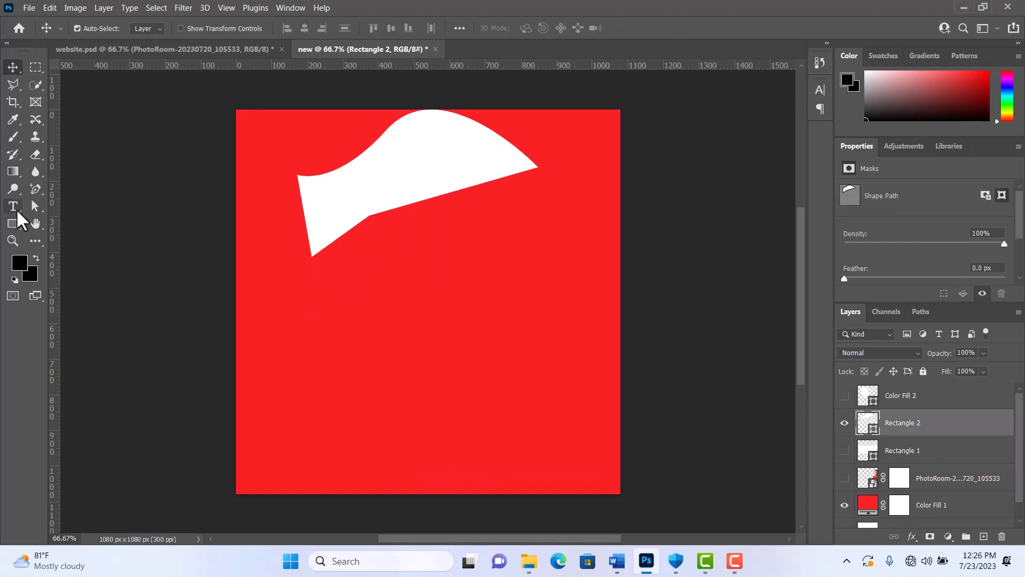
{"action": "left_click", "coordinate": [13, 224]}
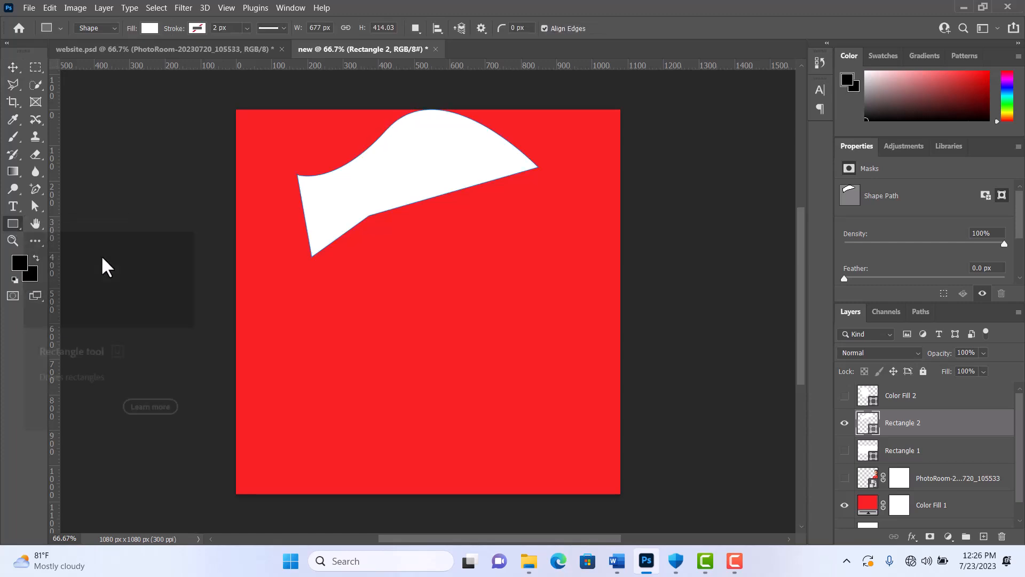
{"action": "left_click_drag", "start_coordinate": [260, 316], "coordinate": [613, 402]}
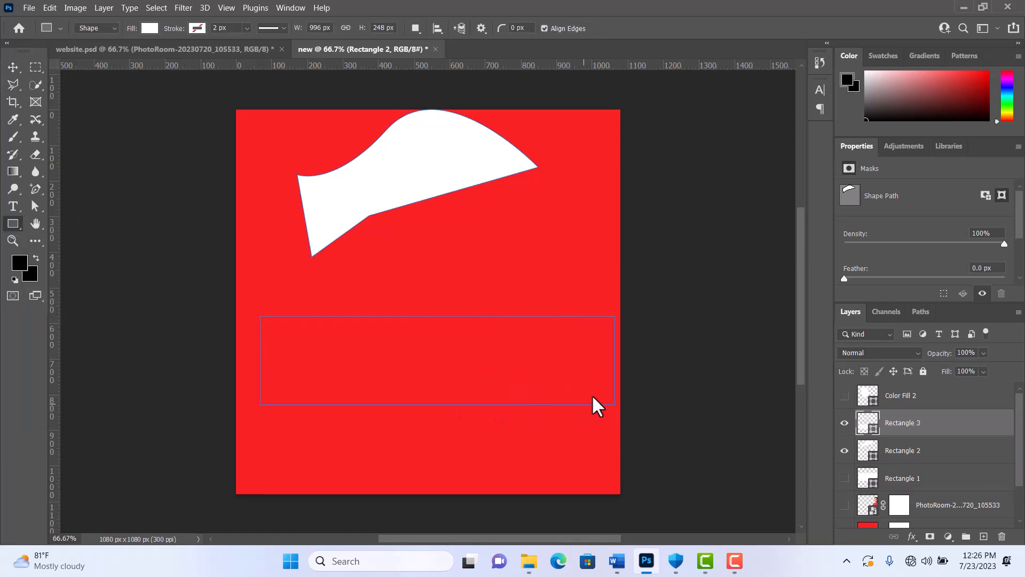
{"action": "left_click", "coordinate": [11, 69]}
- Add two anchor points to the new rectangle's top edge, one near each end
{"action": "left_click", "coordinate": [35, 187]}
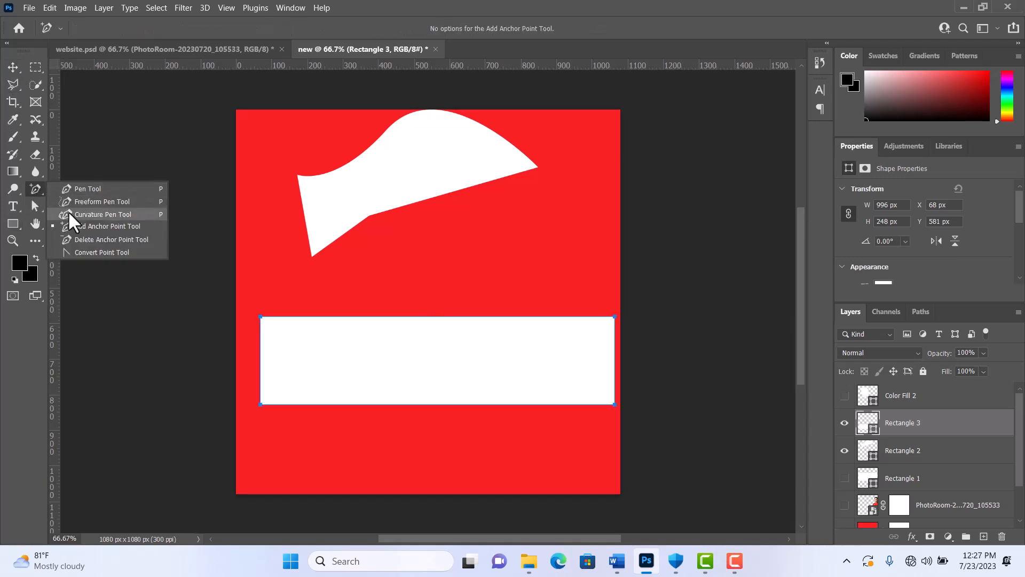
{"action": "left_click", "coordinate": [80, 226]}
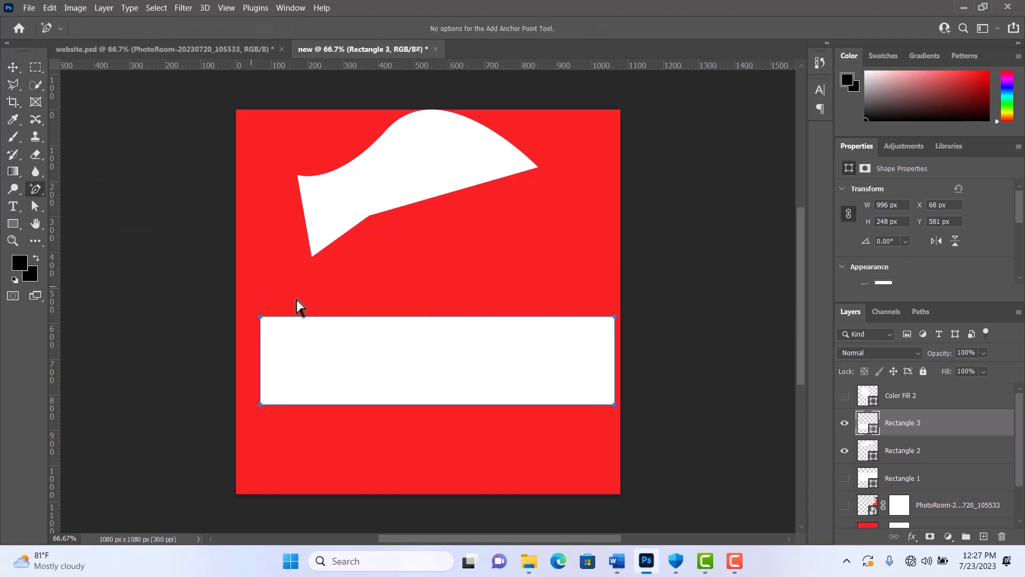
{"action": "left_click", "coordinate": [518, 317]}
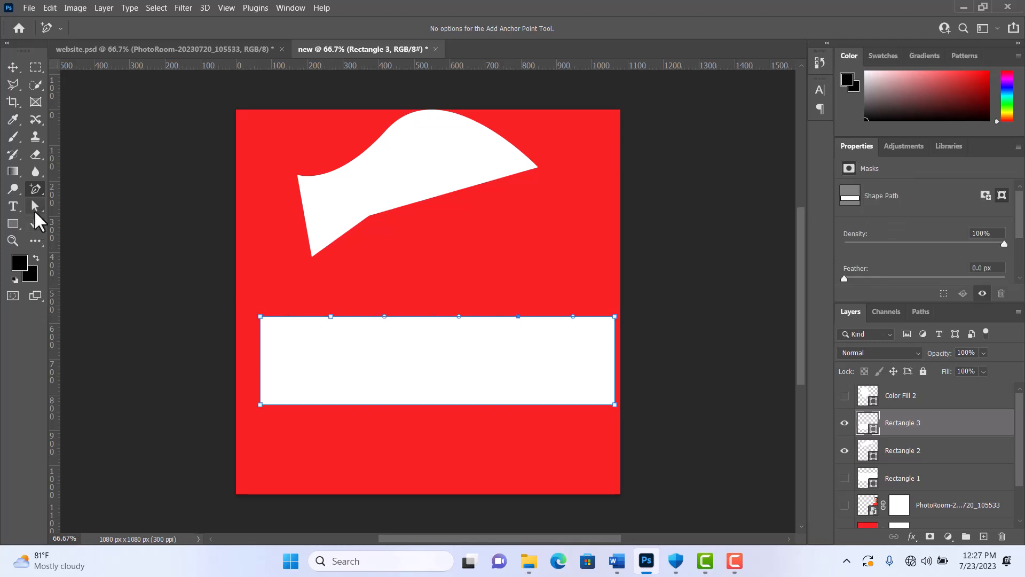
- Raise the left added anchor point into a hump and shift the right one slightly down and left with the Direct Selection tool
{"action": "left_click", "coordinate": [33, 209]}
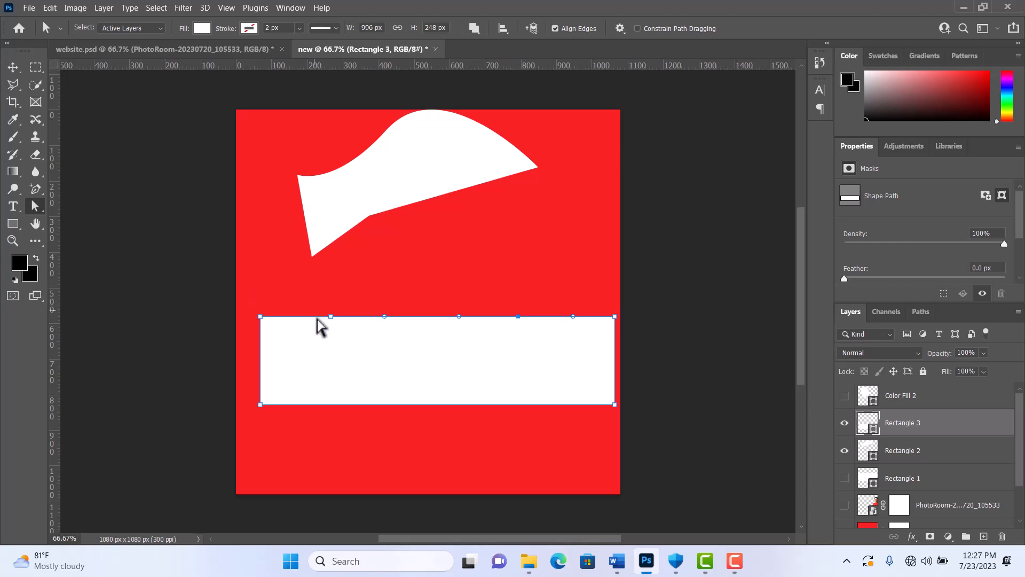
{"action": "left_click_drag", "start_coordinate": [330, 317], "coordinate": [345, 292]}
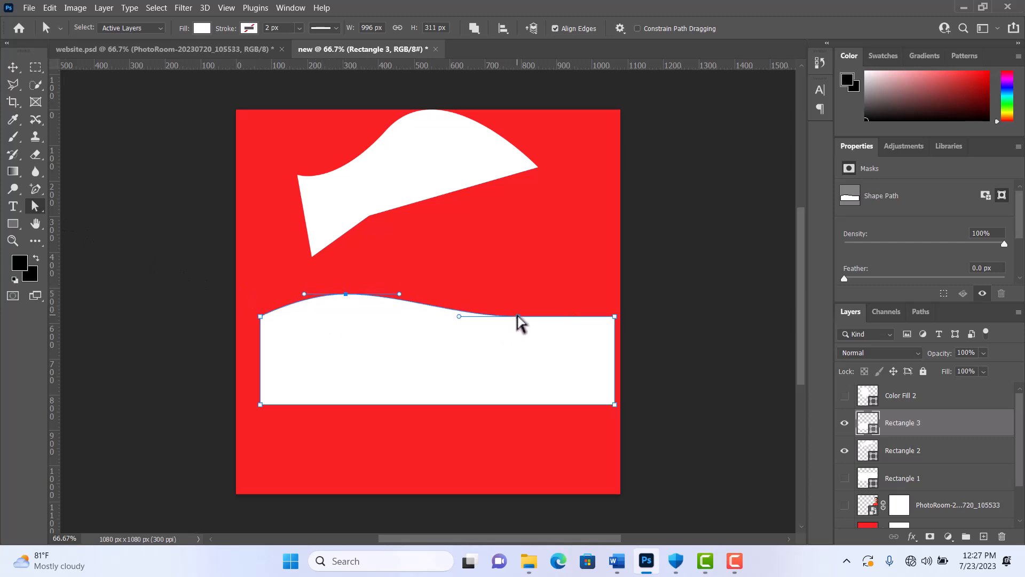
{"action": "left_click_drag", "start_coordinate": [517, 317], "coordinate": [468, 325]}
- Adjust the added points' direction handles and lower the left hump to form a gentle wave, leaving the shape about 288 px high
{"action": "mouse_move", "coordinate": [425, 329]}
{"action": "left_mouse_down"}
{"action": "mouse_move", "coordinate": [387, 352]}
{"action": "mouse_move", "coordinate": [366, 347]}
{"action": "mouse_move", "coordinate": [418, 335]}
{"action": "left_mouse_up"}
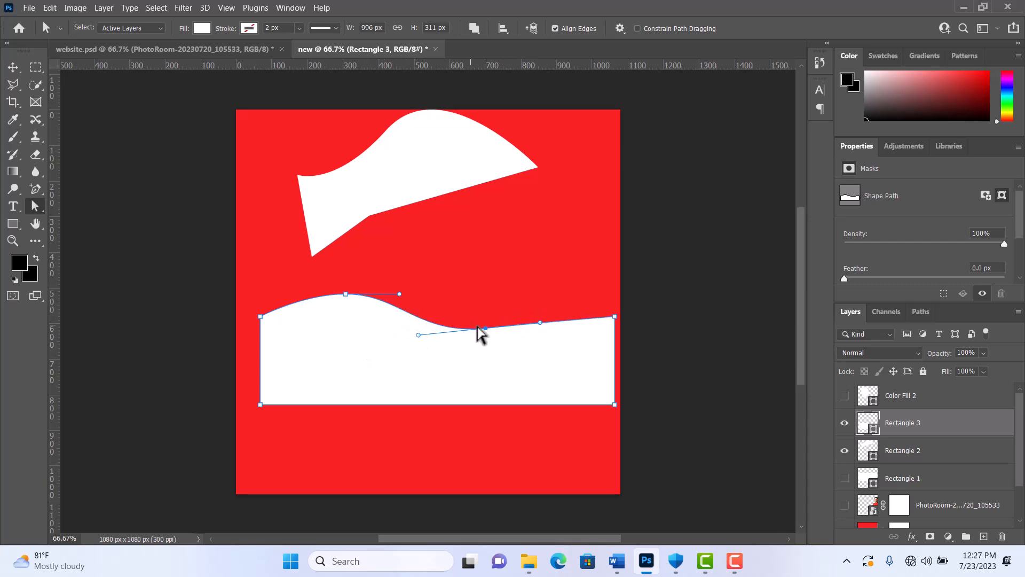
{"action": "left_click_drag", "start_coordinate": [540, 323], "coordinate": [519, 321]}
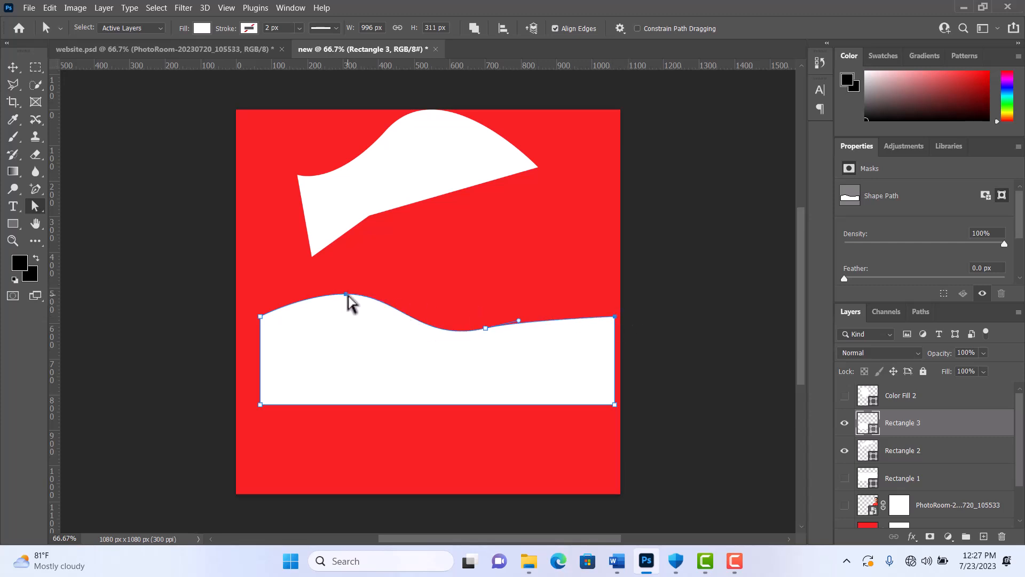
{"action": "left_click_drag", "start_coordinate": [345, 294], "coordinate": [280, 341]}
{"action": "left_click", "coordinate": [13, 68]}
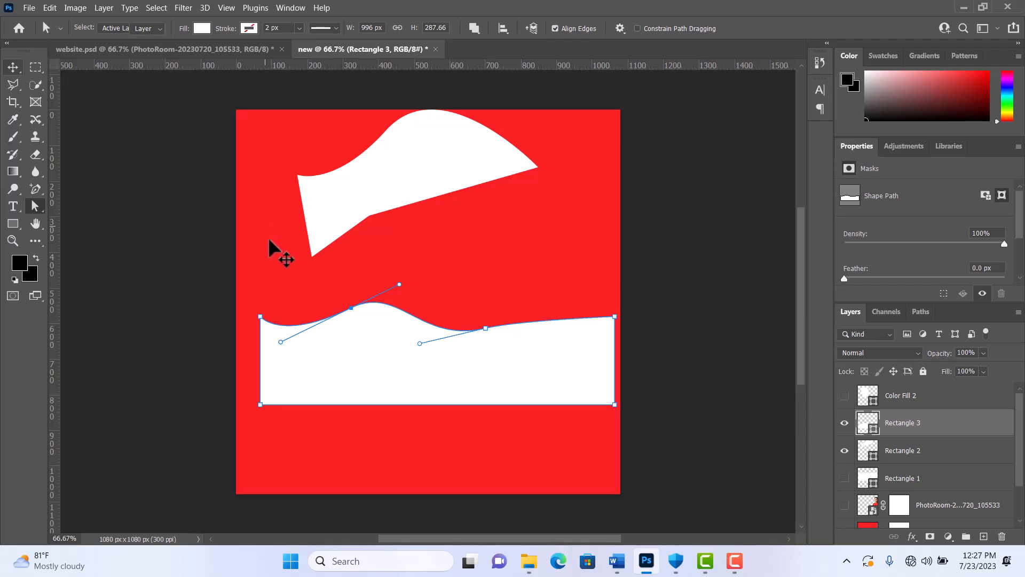
{"action": "left_click", "coordinate": [274, 251]}
- Move the wavy rectangle up to the canvas's middle and lower the curved shape until its bottom tip overlaps the wave
{"action": "left_click_drag", "start_coordinate": [389, 372], "coordinate": [387, 342]}
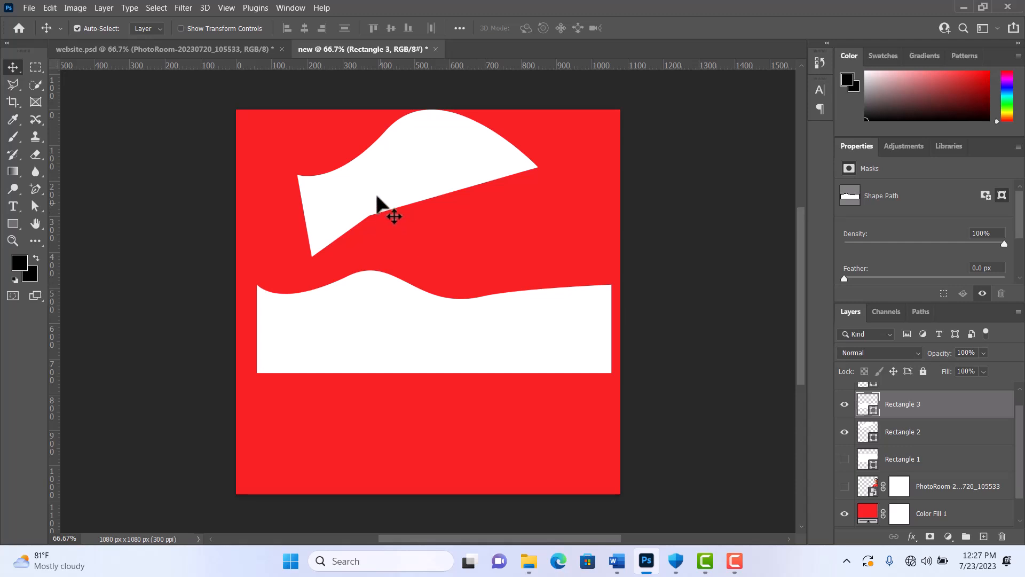
{"action": "left_click", "coordinate": [373, 220]}
{"action": "left_click_drag", "start_coordinate": [373, 221], "coordinate": [369, 227]}
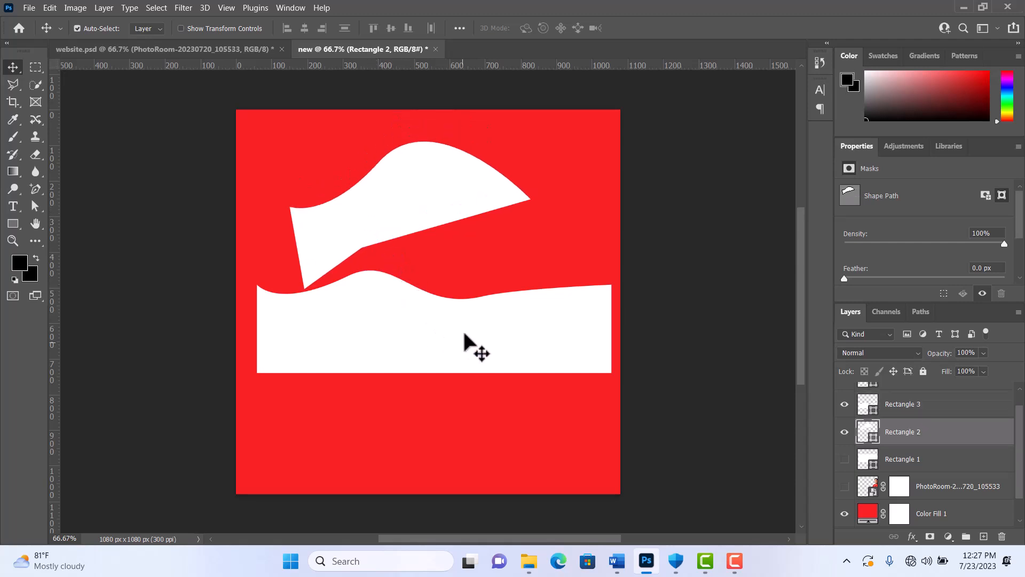
{"action": "mouse_move", "coordinate": [402, 219]}
{"action": "left_mouse_down"}
{"action": "mouse_move", "coordinate": [458, 224]}
{"action": "mouse_move", "coordinate": [406, 220]}
{"action": "left_mouse_up"}
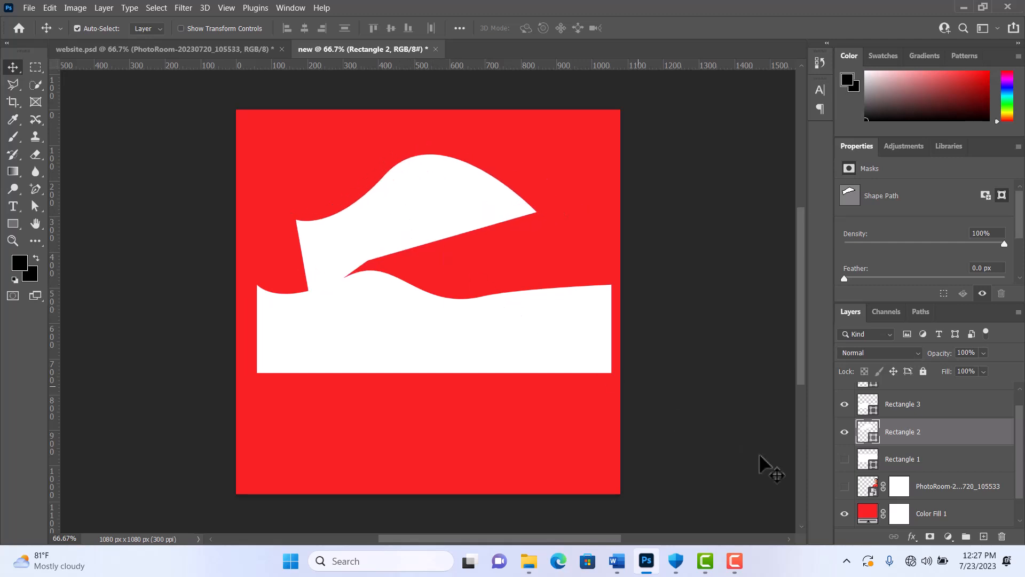
{"action": "left_click", "coordinate": [740, 557]}
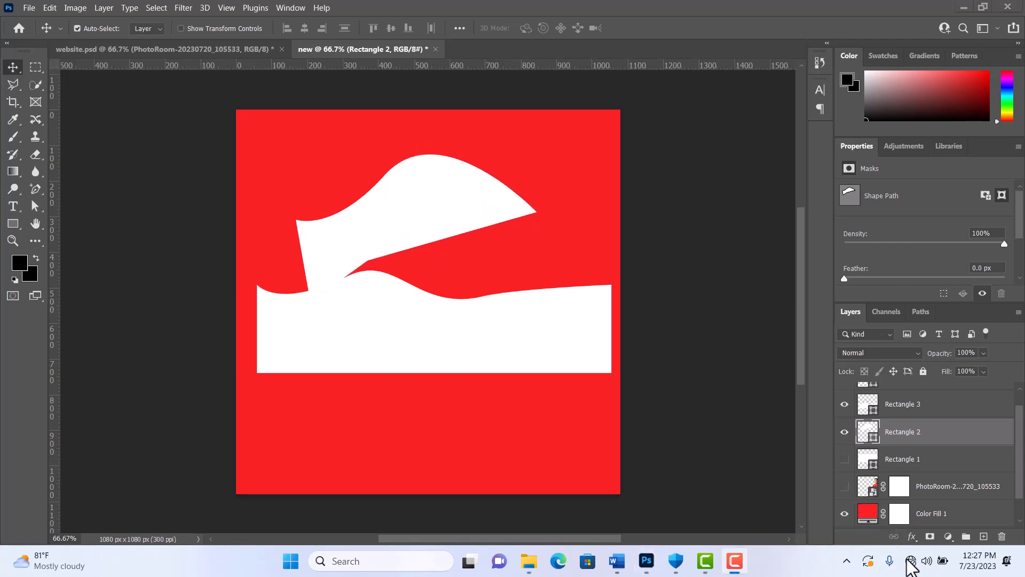